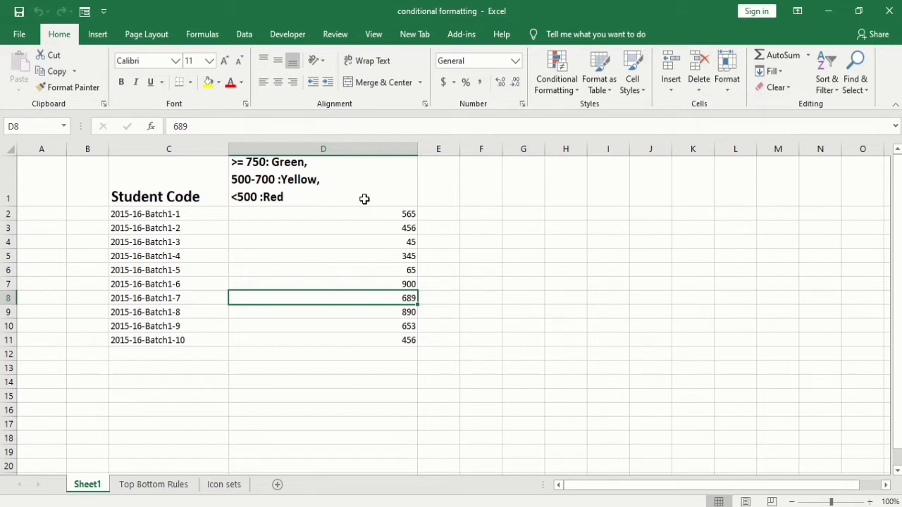
- Select the scores in D2:D11 and start a Greater Than highlight rule with the value 750
{"action": "left_click_drag", "start_coordinate": [354, 213], "coordinate": [352, 336]}
{"action": "left_click", "coordinate": [554, 84]}
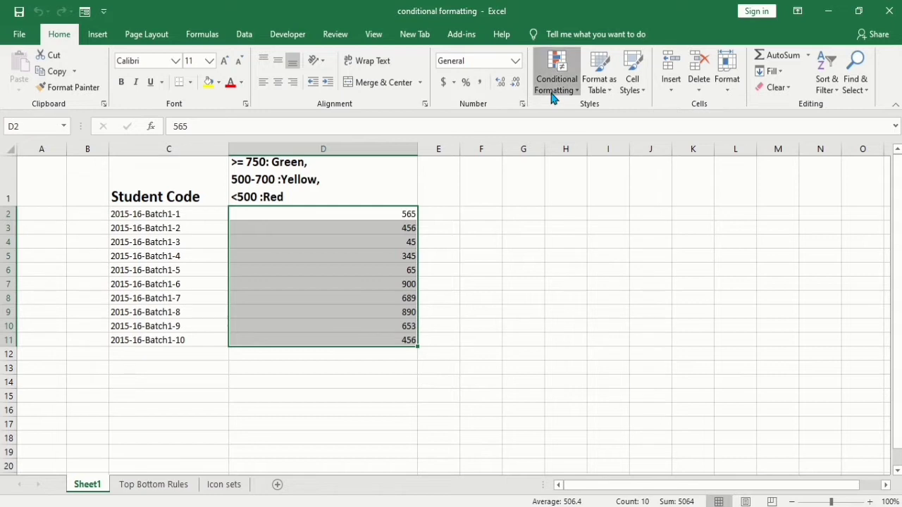
{"action": "mouse_move", "coordinate": [636, 121]}
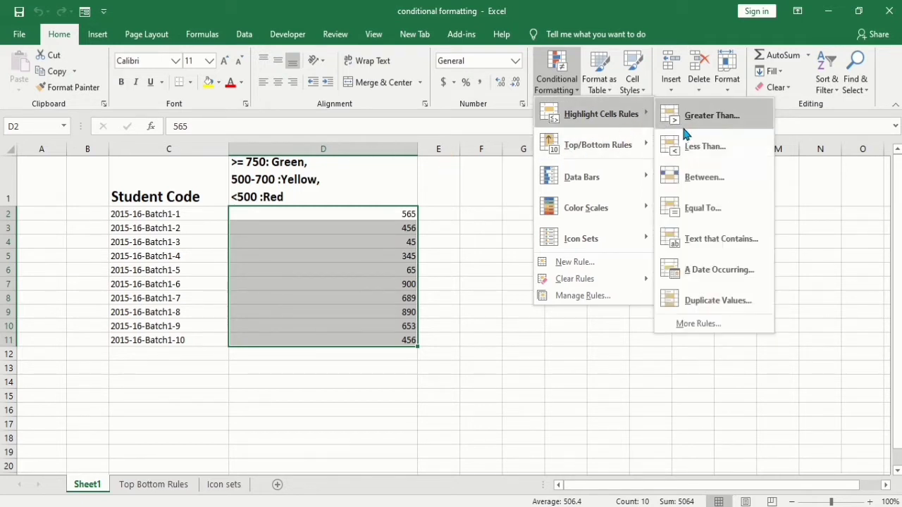
{"action": "left_click", "coordinate": [688, 126]}
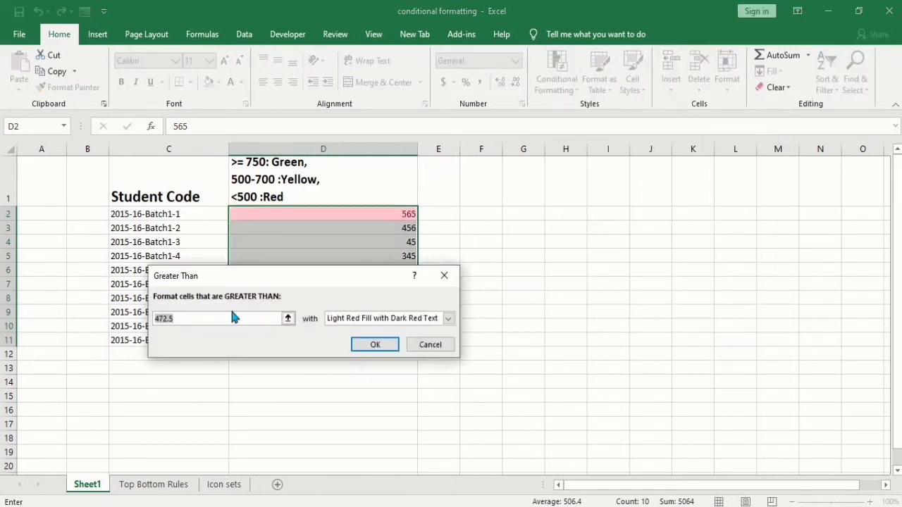
{"action": "key", "text": "BackSpace"}
{"action": "type", "text": "750"}
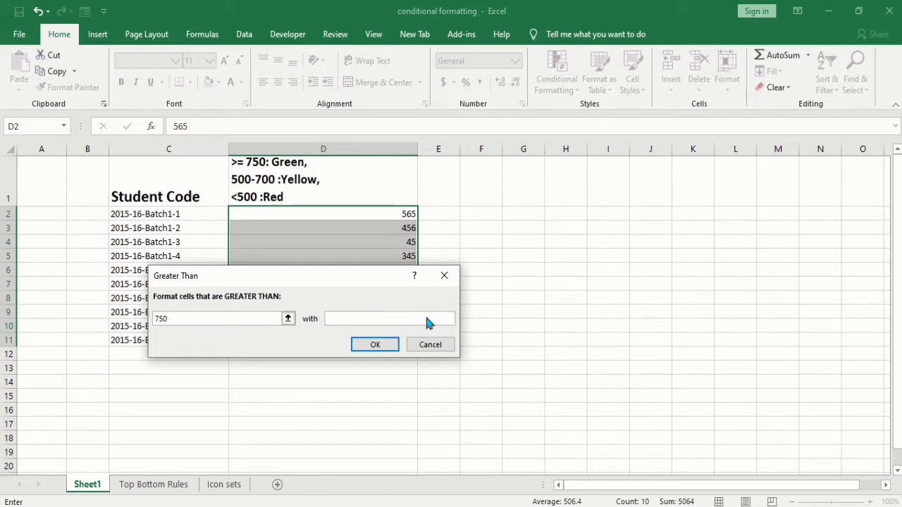
- Give the Greater Than rule a custom format with a green background fill and apply it
{"action": "left_click", "coordinate": [448, 319]}
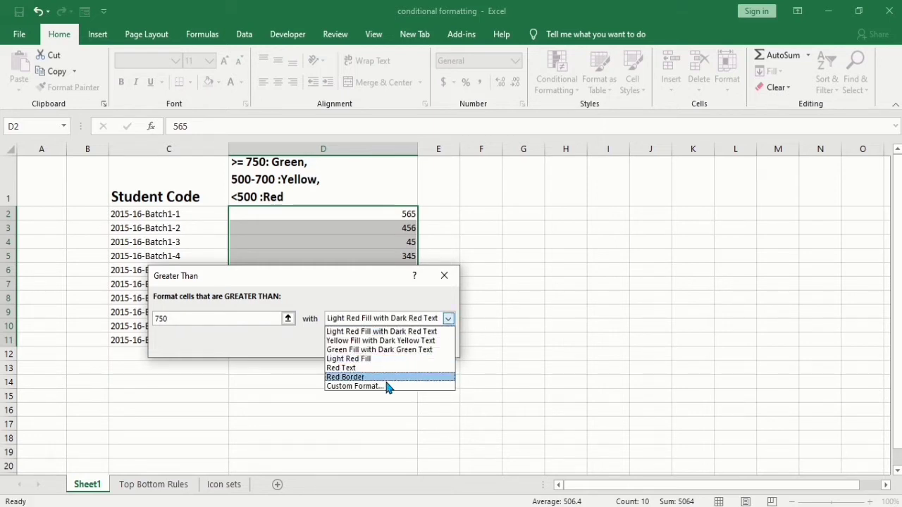
{"action": "left_click", "coordinate": [368, 386]}
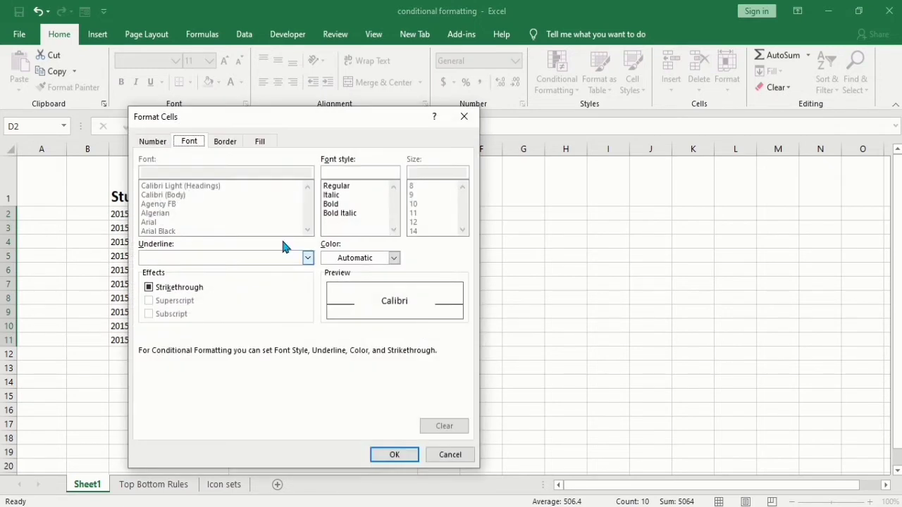
{"action": "left_click", "coordinate": [258, 143]}
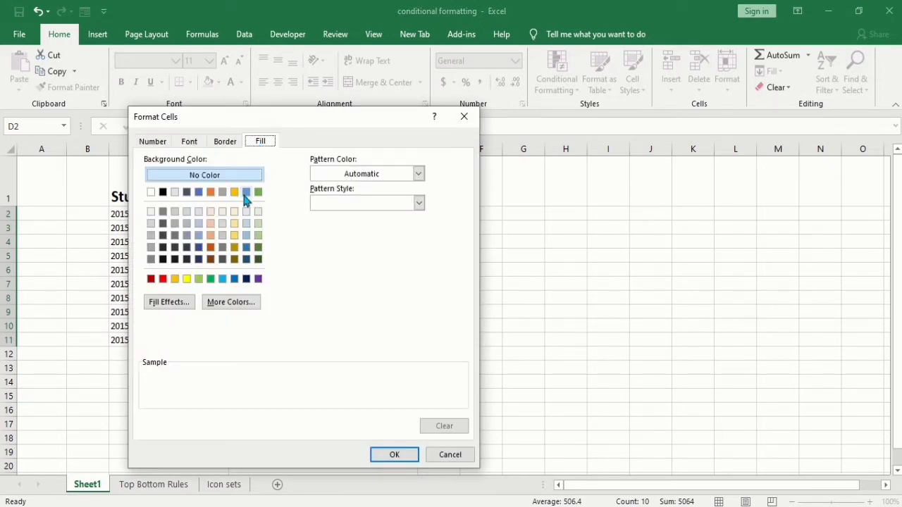
{"action": "left_click", "coordinate": [199, 279]}
{"action": "left_click", "coordinate": [394, 455]}
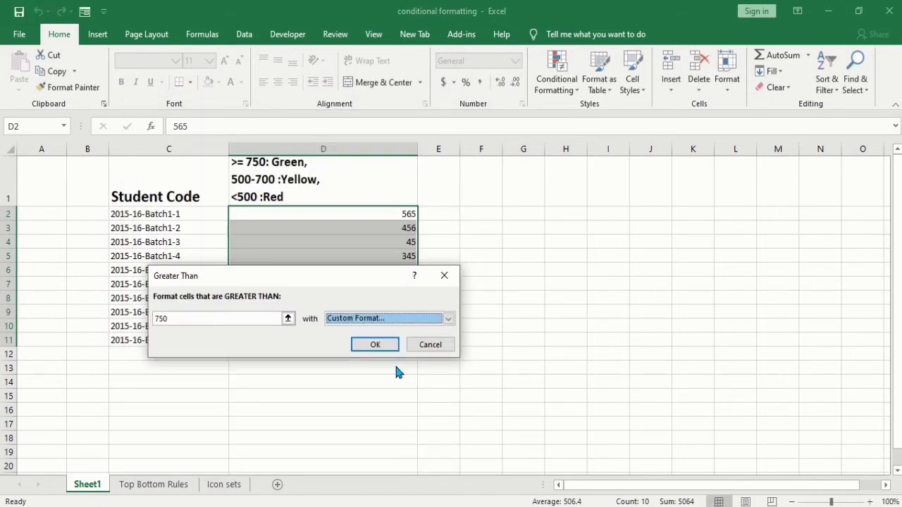
{"action": "left_click", "coordinate": [375, 346]}
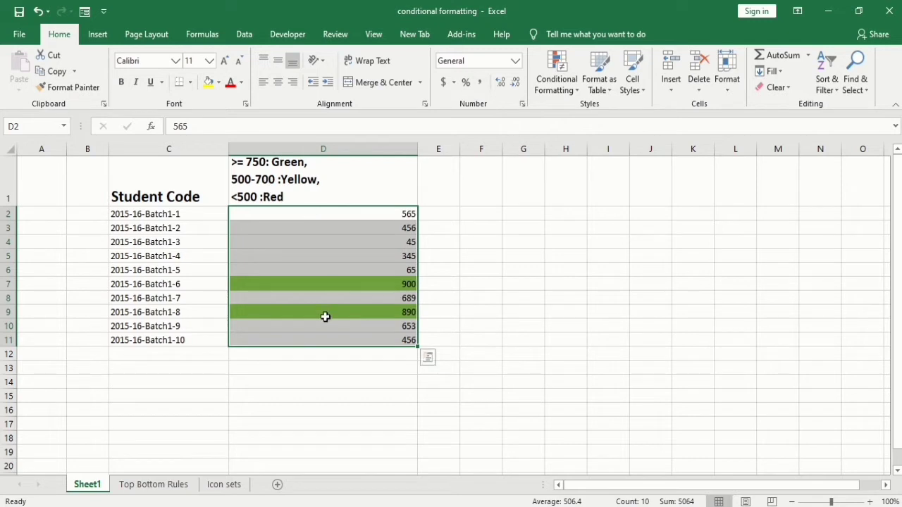
- Start a Between highlight rule for the same scores with the limits 500 and 700
{"action": "left_click", "coordinate": [569, 94]}
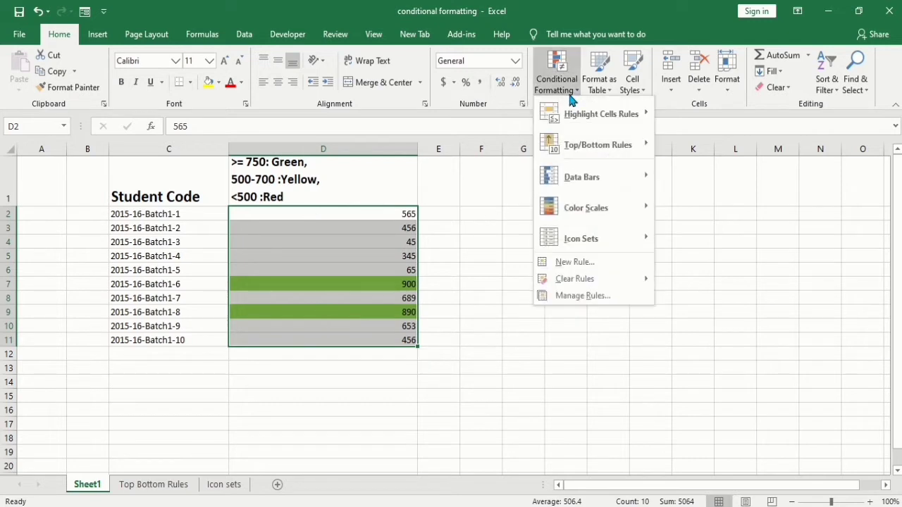
{"action": "mouse_move", "coordinate": [637, 116]}
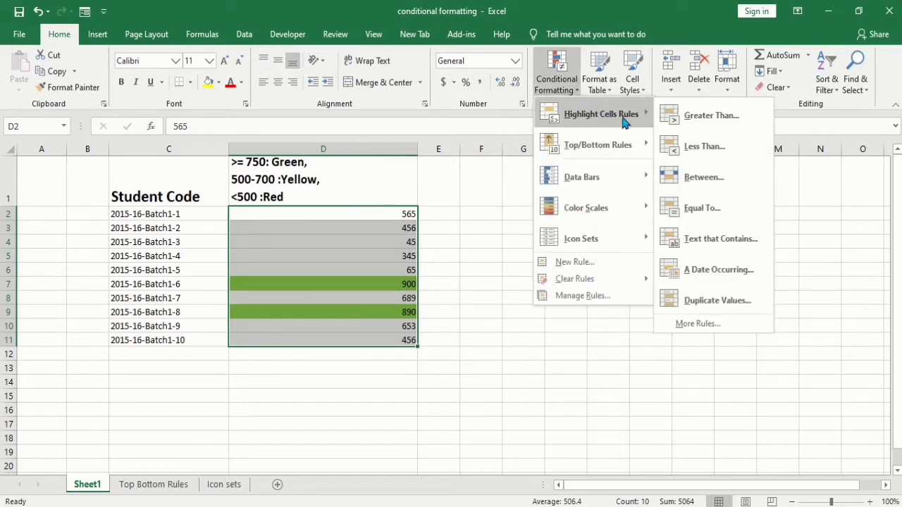
{"action": "left_click", "coordinate": [694, 178]}
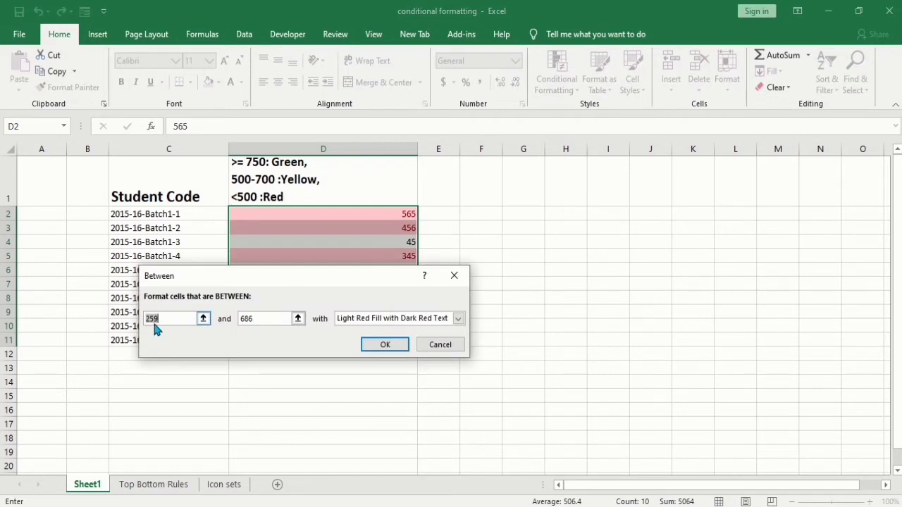
{"action": "type", "text": "500"}
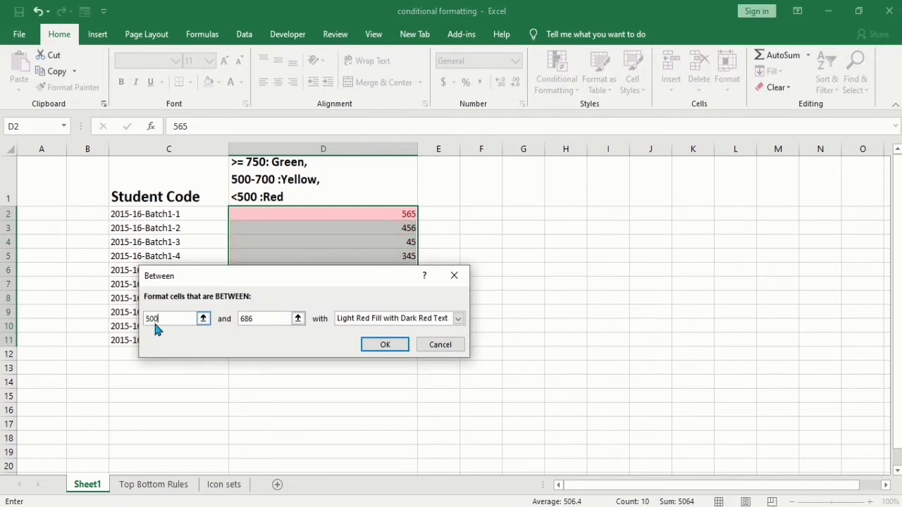
{"action": "key", "text": "BackSpace"}
{"action": "key", "text": "BackSpace"}
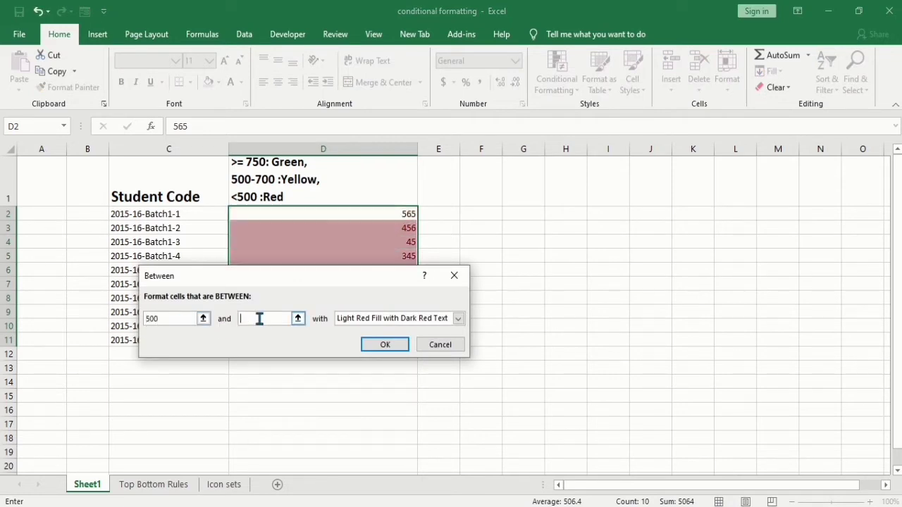
{"action": "type", "text": "700"}
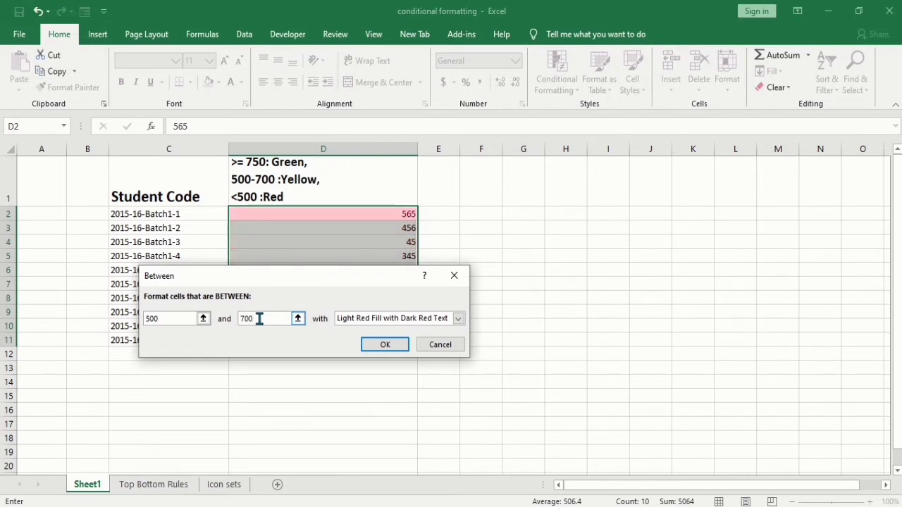
- Give the Between rule a custom format with a yellow background fill and apply it
{"action": "left_click", "coordinate": [457, 319]}
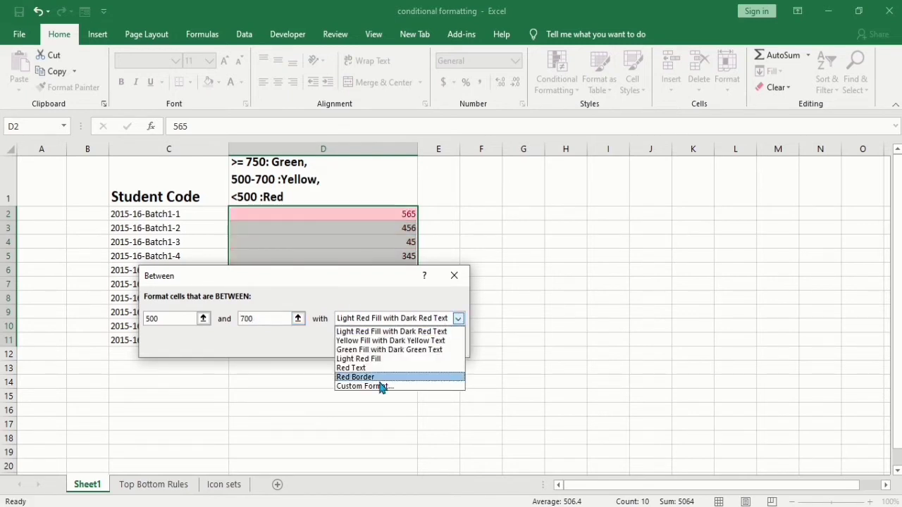
{"action": "left_click", "coordinate": [371, 386]}
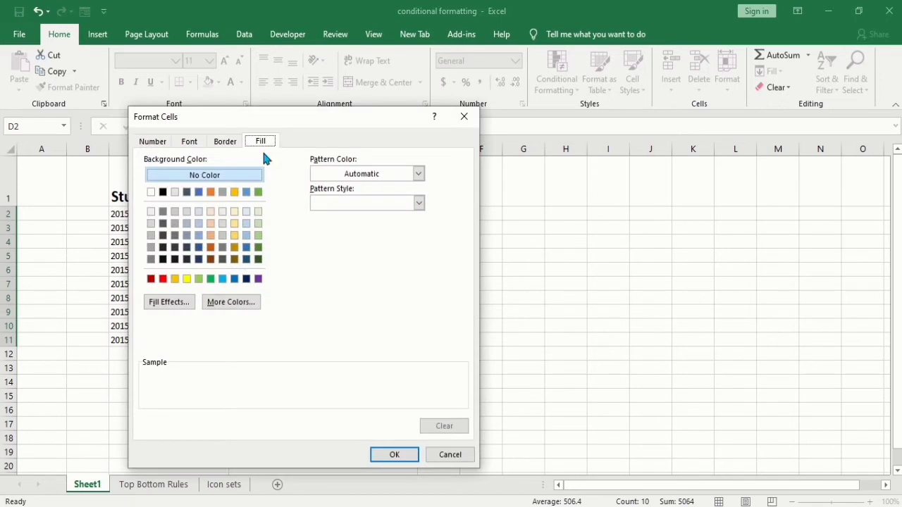
{"action": "left_click", "coordinate": [186, 278]}
{"action": "left_click", "coordinate": [389, 455]}
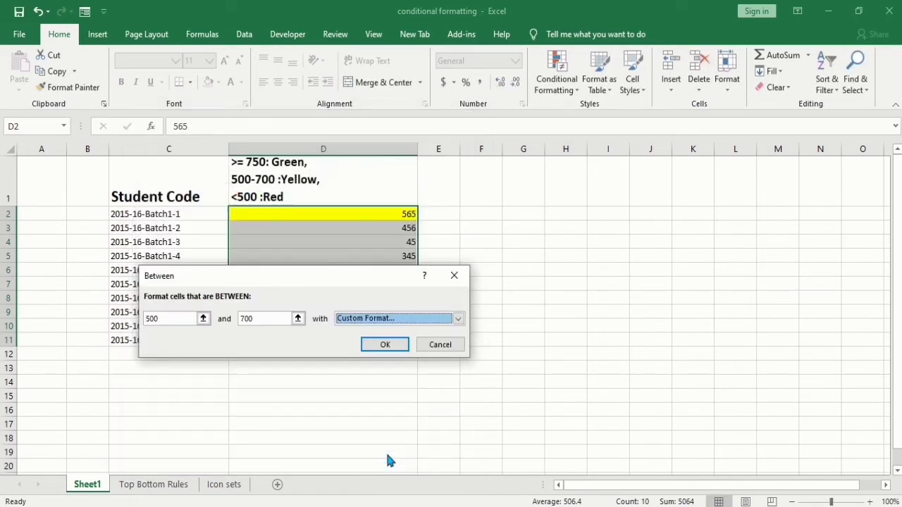
{"action": "left_click", "coordinate": [384, 345]}
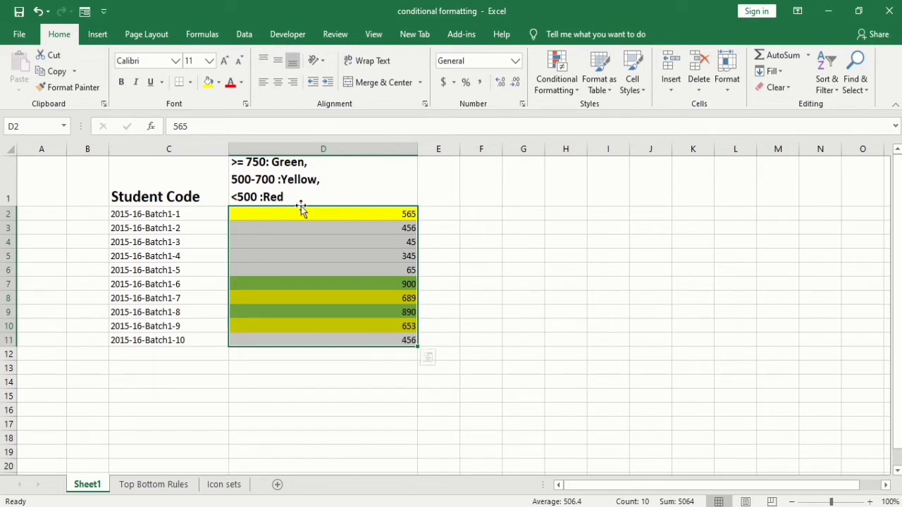
- Start a Less Than highlight rule for the same scores with the value 500
{"action": "left_click", "coordinate": [572, 90]}
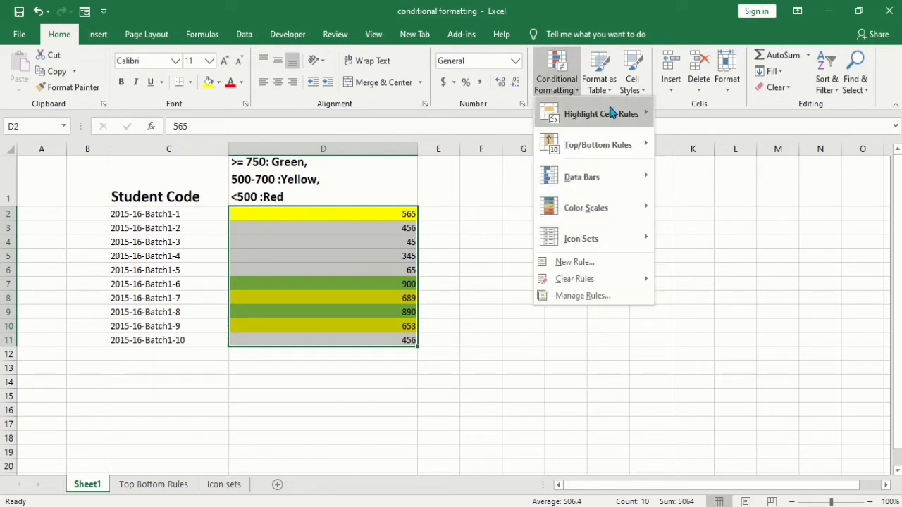
{"action": "mouse_move", "coordinate": [636, 123]}
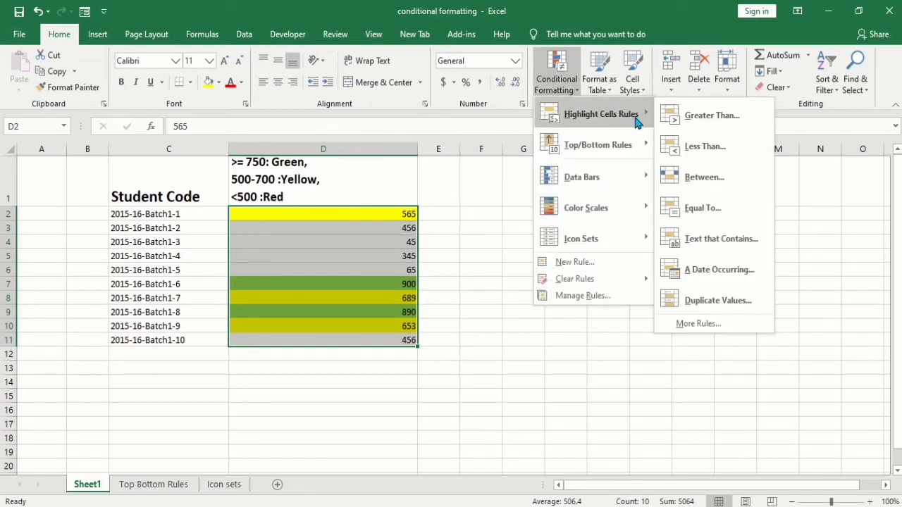
{"action": "left_click", "coordinate": [694, 148]}
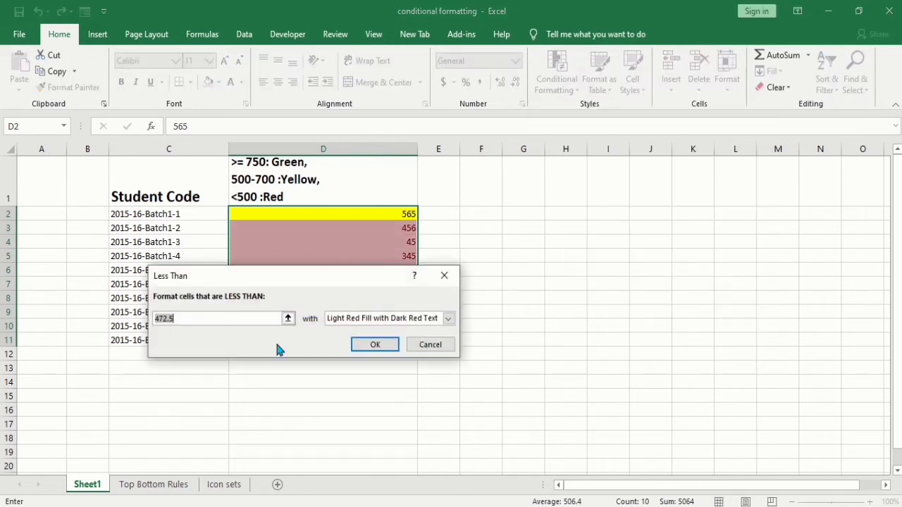
{"action": "key", "text": "BackSpace"}
{"action": "type", "text": "500"}
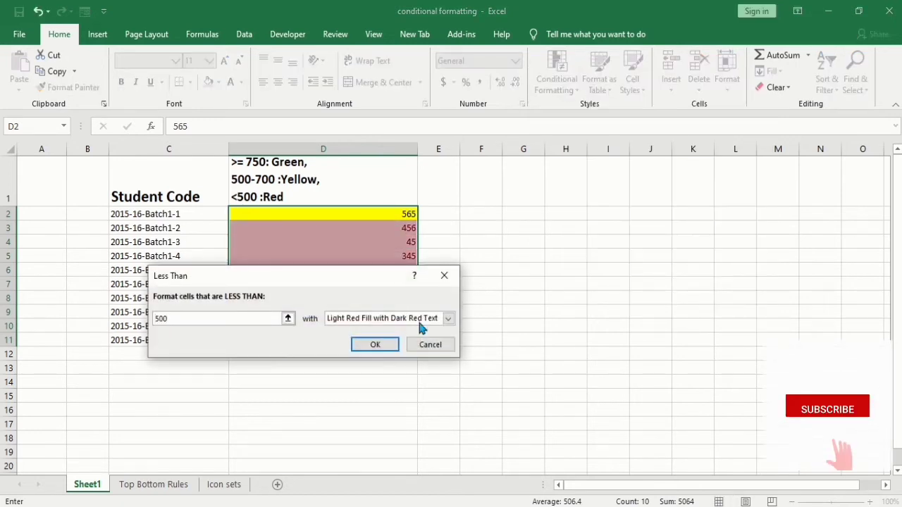
- Give the Less Than rule a custom format with a red background fill and apply it
{"action": "left_click", "coordinate": [448, 318]}
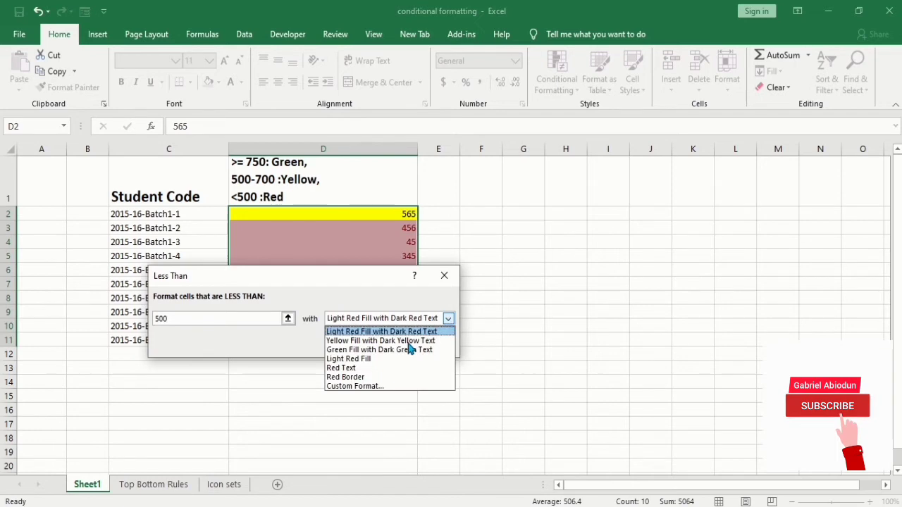
{"action": "left_click", "coordinate": [346, 387]}
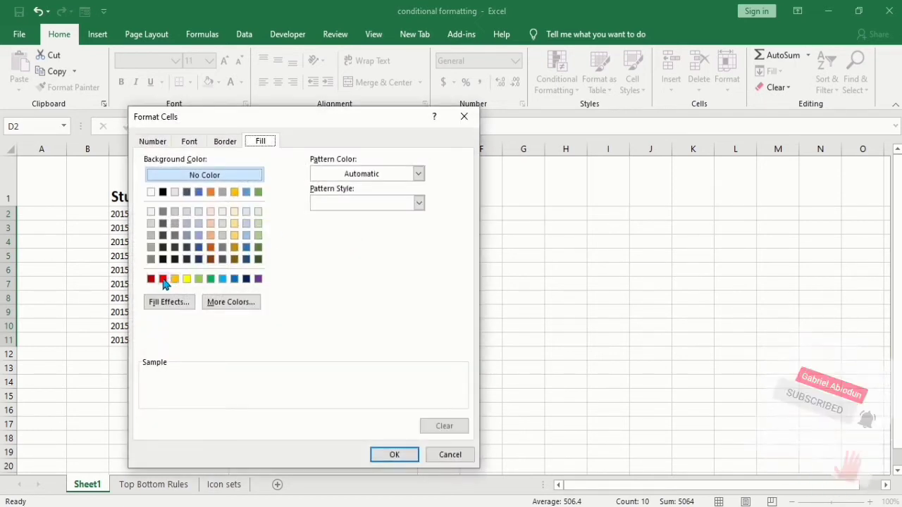
{"action": "left_click", "coordinate": [162, 278]}
{"action": "left_click", "coordinate": [401, 454]}
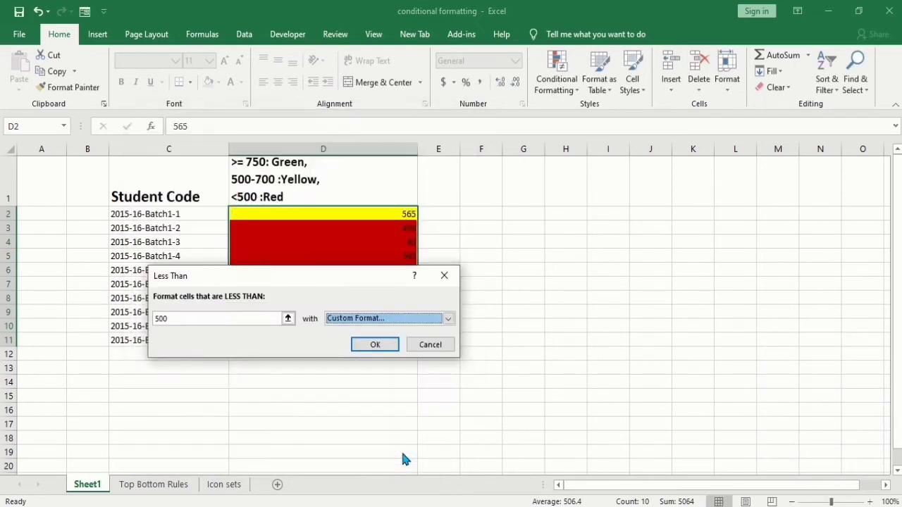
{"action": "left_click", "coordinate": [371, 346]}
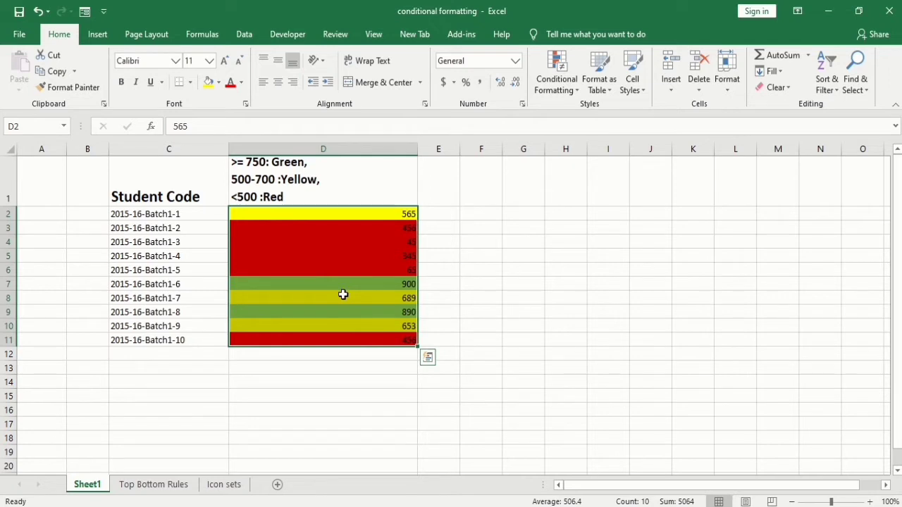
{"action": "left_click", "coordinate": [355, 216]}
{"action": "left_click_drag", "start_coordinate": [356, 234], "coordinate": [354, 335]}
{"action": "left_click", "coordinate": [570, 88]}
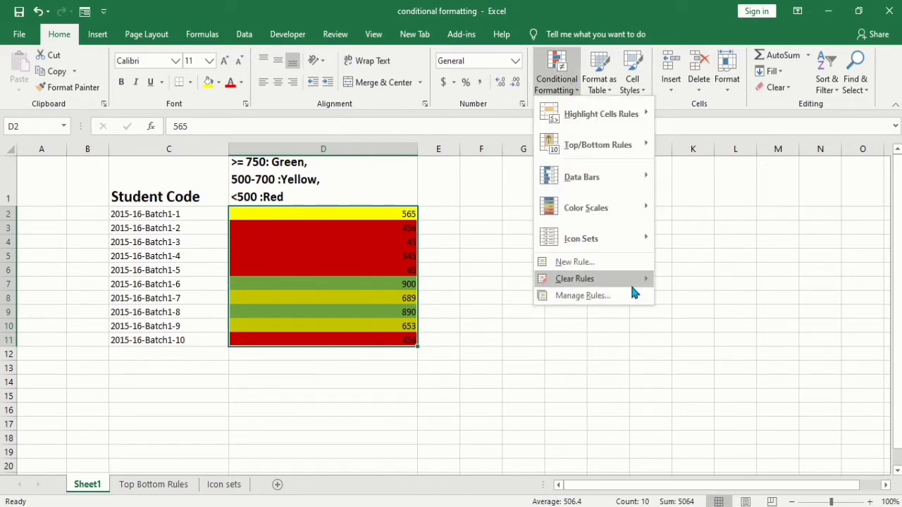
{"action": "mouse_move", "coordinate": [646, 283]}
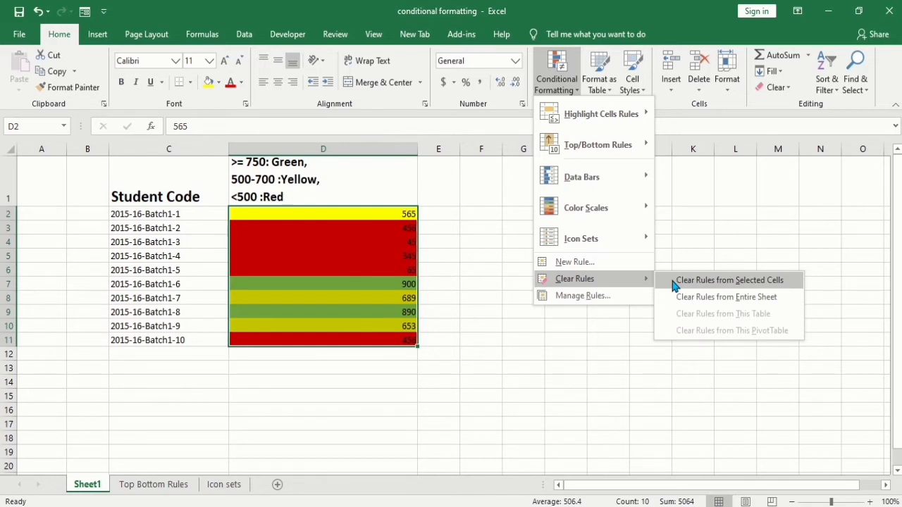
{"action": "left_click", "coordinate": [674, 282]}
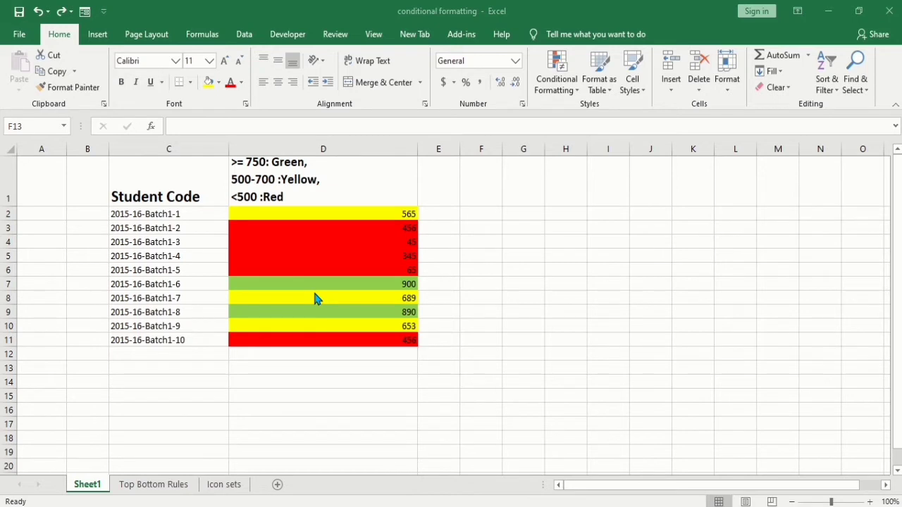
- On the Top Bottom Rules sheet, start a Top 10 Items rule for the column B scores ranking the top 5
{"action": "left_click", "coordinate": [152, 486]}
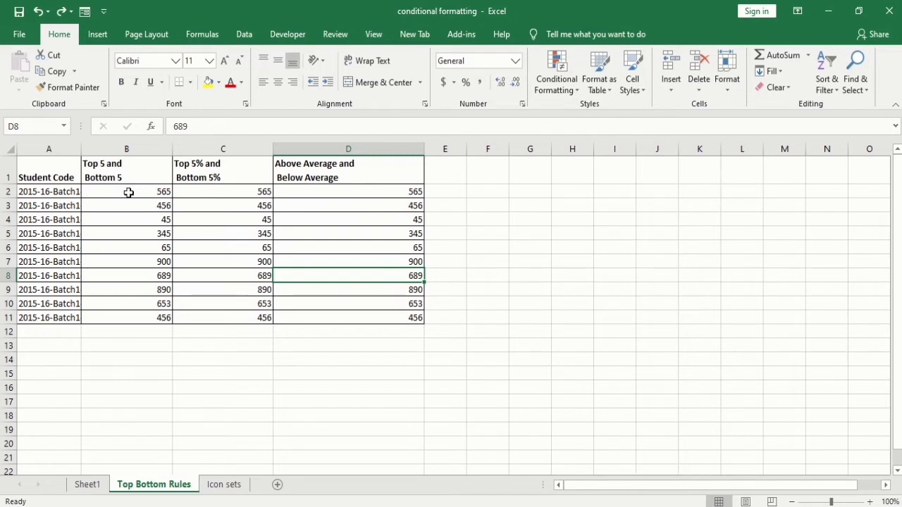
{"action": "left_click_drag", "start_coordinate": [129, 192], "coordinate": [131, 318]}
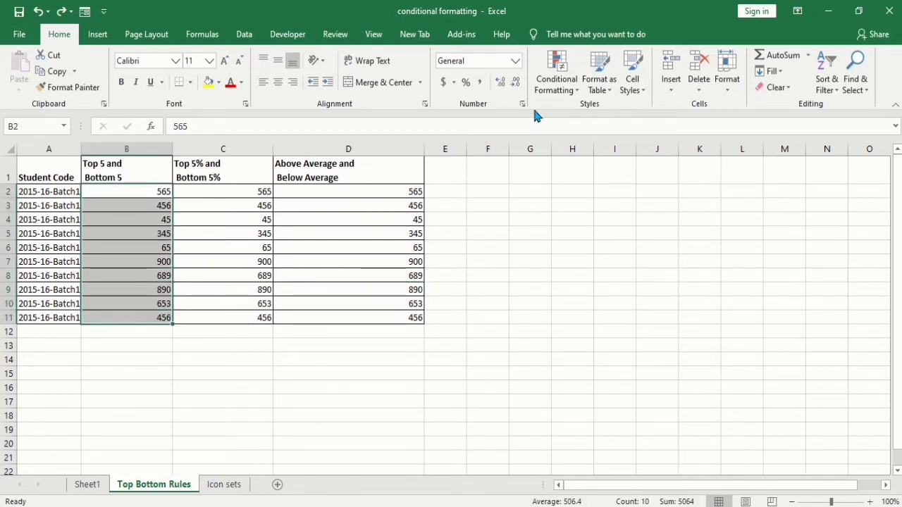
{"action": "left_click", "coordinate": [567, 90]}
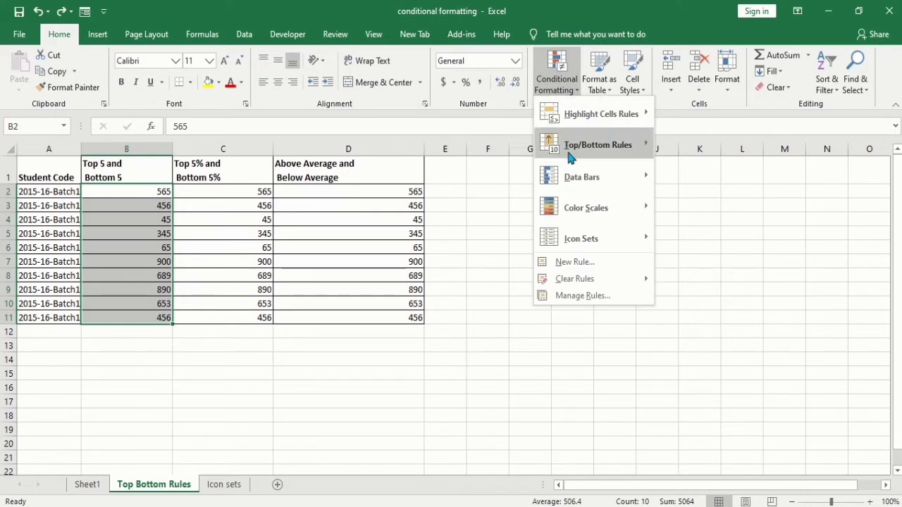
{"action": "mouse_move", "coordinate": [596, 153]}
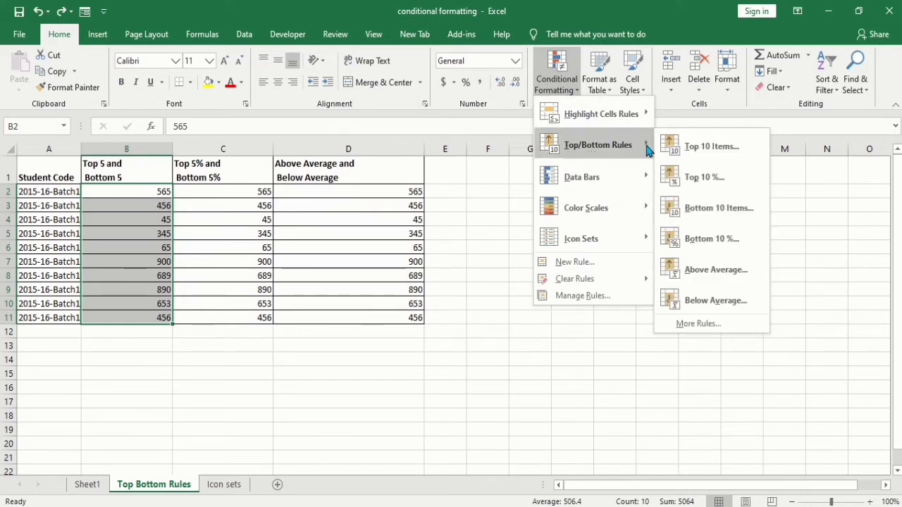
{"action": "left_click", "coordinate": [689, 146]}
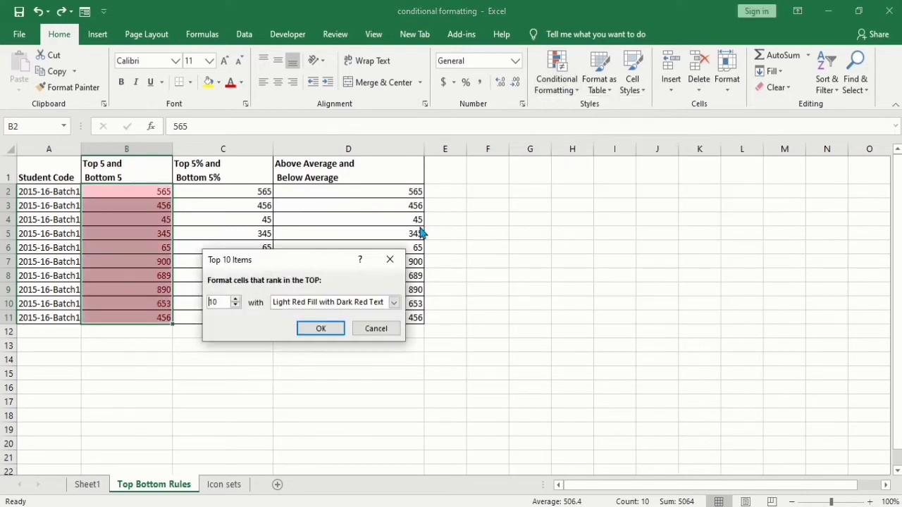
{"action": "left_click", "coordinate": [235, 305]}
{"action": "left_click", "coordinate": [235, 305]}
{"action": "left_click", "coordinate": [235, 306]}
{"action": "left_click", "coordinate": [235, 306]}
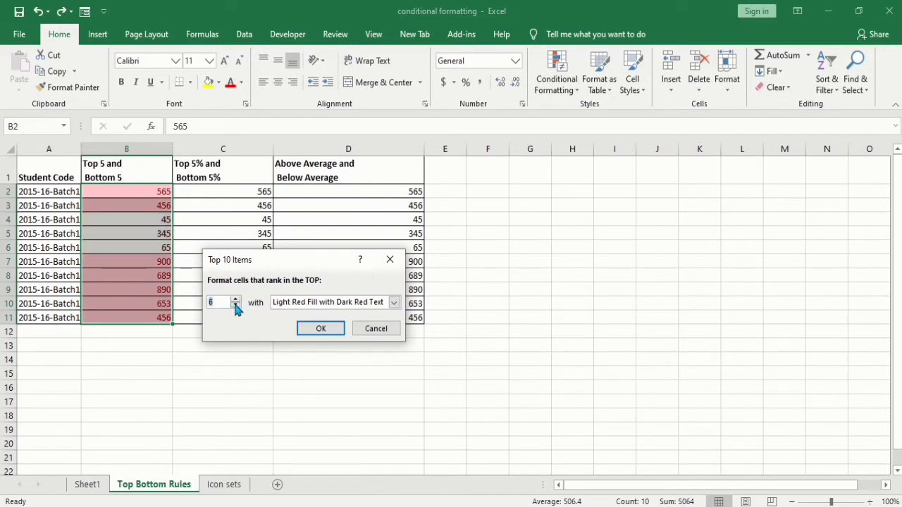
{"action": "left_click", "coordinate": [236, 306]}
{"action": "left_click", "coordinate": [236, 305]}
{"action": "left_click", "coordinate": [236, 298]}
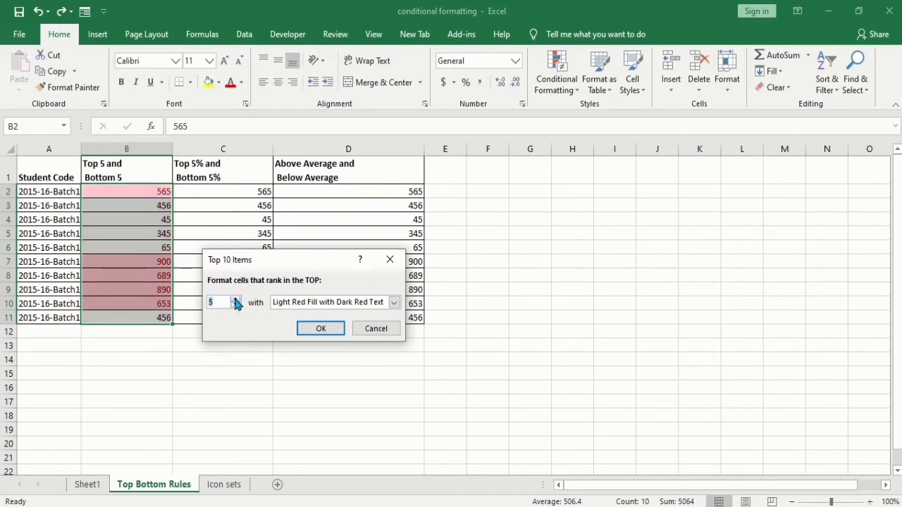
- Give the Top 5 rule a custom format with a green background fill and apply it
{"action": "left_click", "coordinate": [393, 302]}
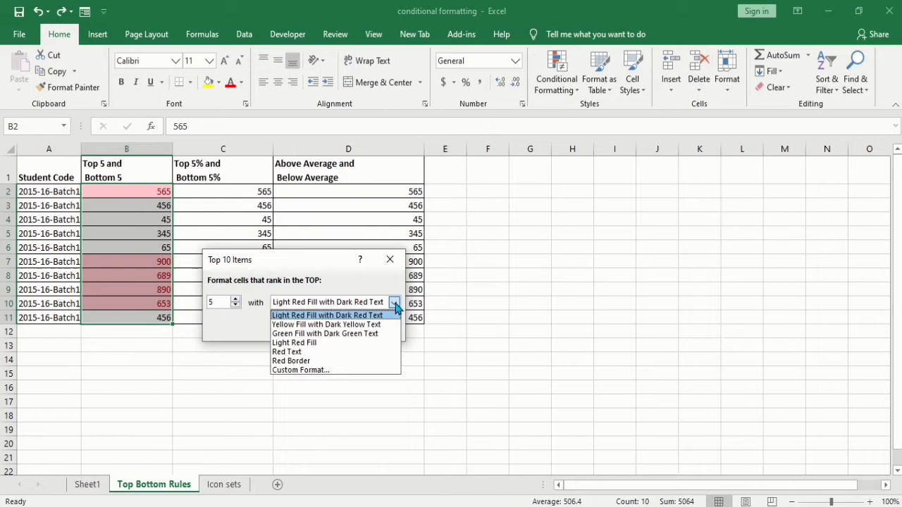
{"action": "left_click", "coordinate": [342, 370]}
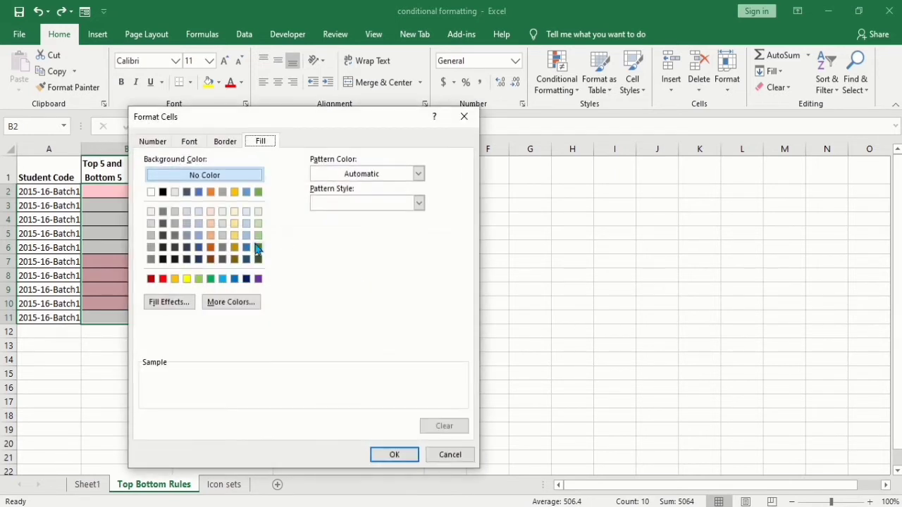
{"action": "left_click", "coordinate": [259, 192]}
{"action": "left_click", "coordinate": [407, 455]}
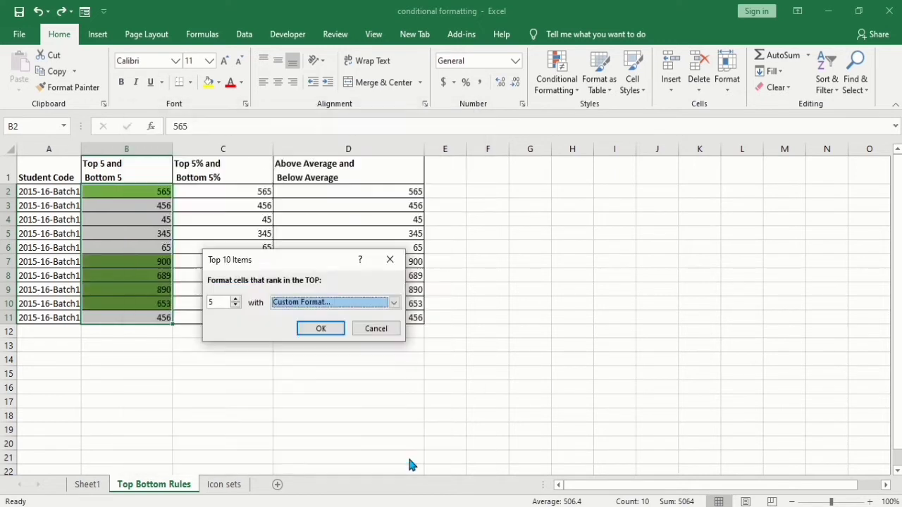
{"action": "left_click", "coordinate": [320, 329]}
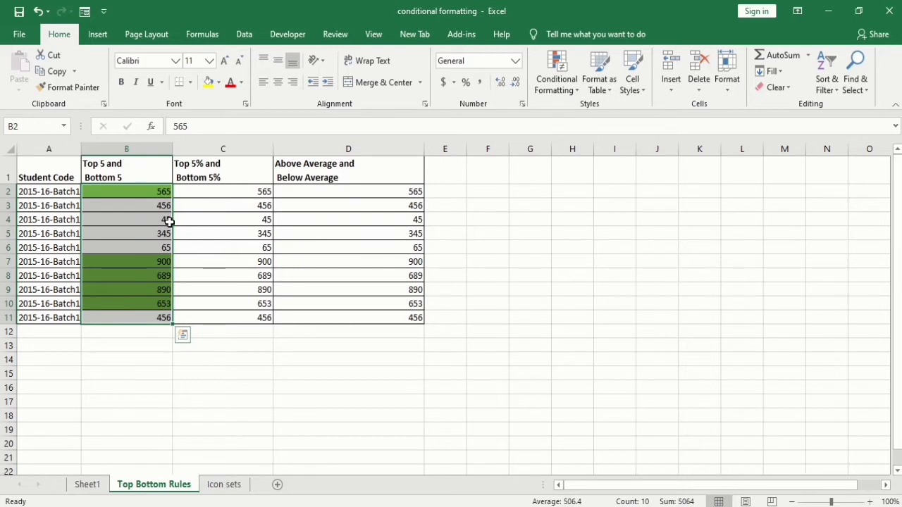
- Start a Bottom 10 Items rule for the same column B scores ranking the bottom 5
{"action": "left_click", "coordinate": [554, 95]}
{"action": "mouse_move", "coordinate": [636, 152]}
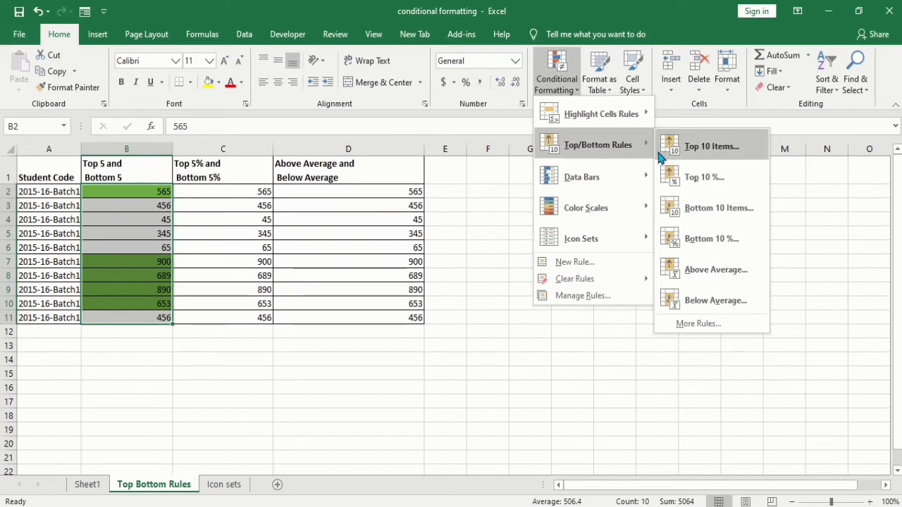
{"action": "left_click", "coordinate": [693, 219]}
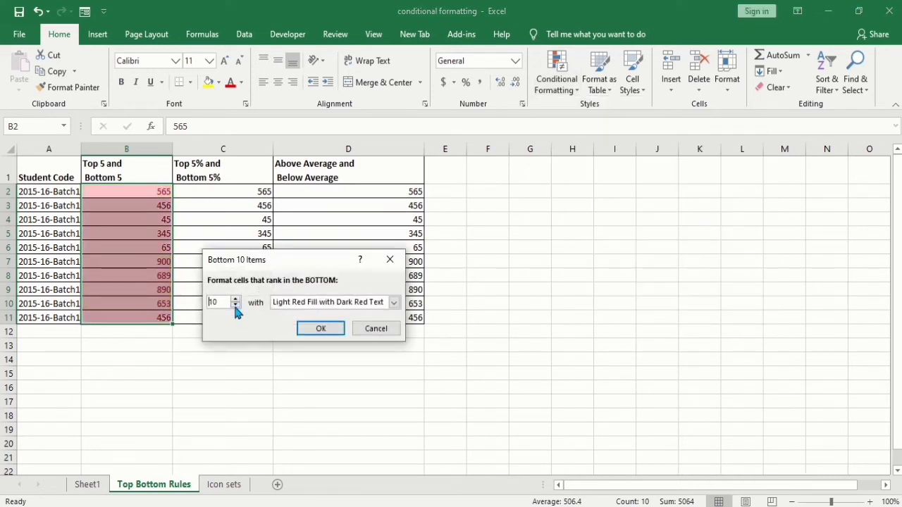
{"action": "left_click", "coordinate": [235, 305]}
{"action": "left_click", "coordinate": [236, 306]}
{"action": "left_click", "coordinate": [235, 306]}
{"action": "left_click", "coordinate": [235, 306]}
{"action": "left_click", "coordinate": [236, 306]}
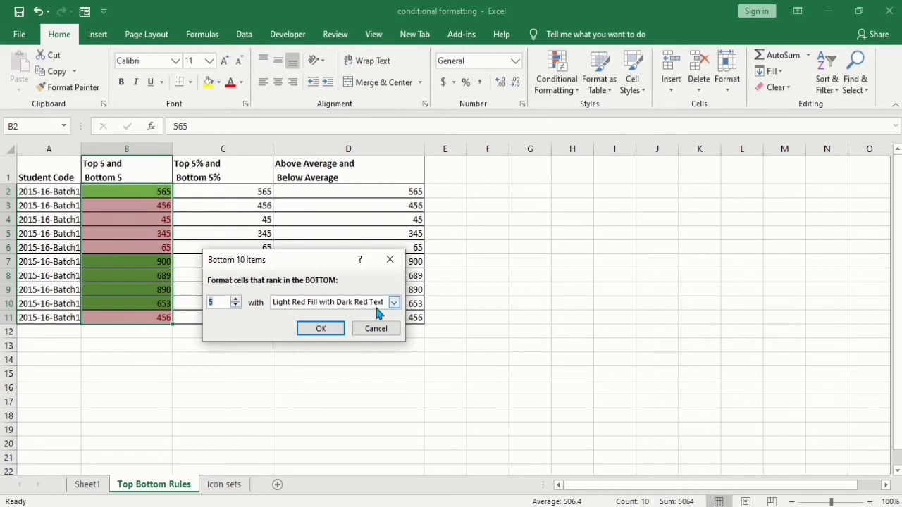
- Give the Bottom 5 rule a custom format with a red background fill and apply it
{"action": "left_click", "coordinate": [393, 304]}
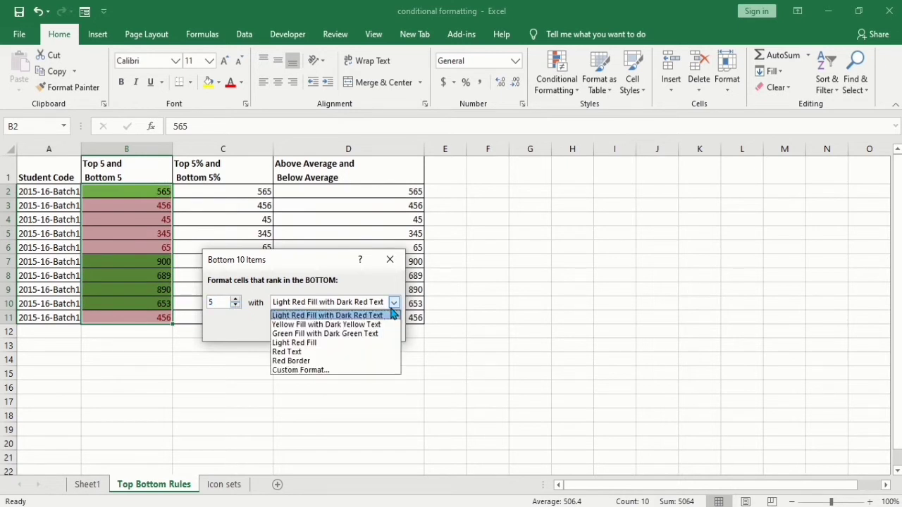
{"action": "left_click", "coordinate": [333, 371]}
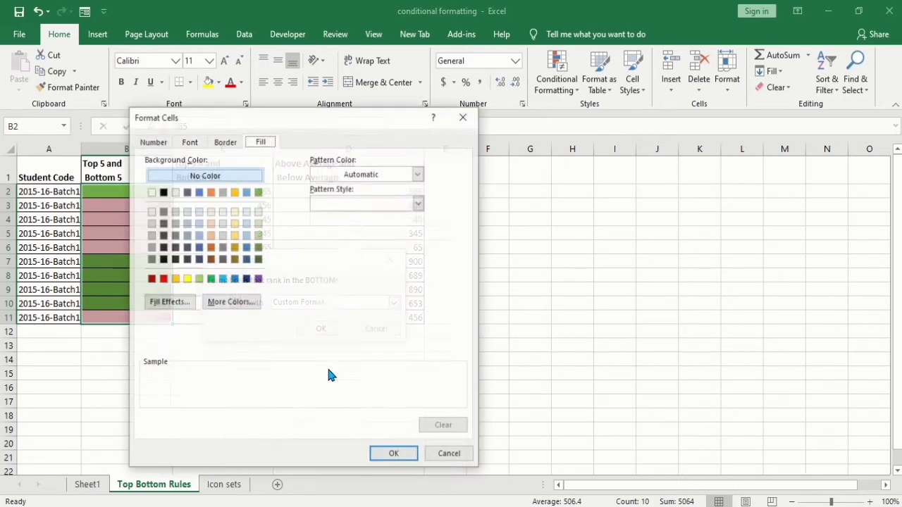
{"action": "left_click", "coordinate": [163, 279]}
{"action": "left_click", "coordinate": [392, 455]}
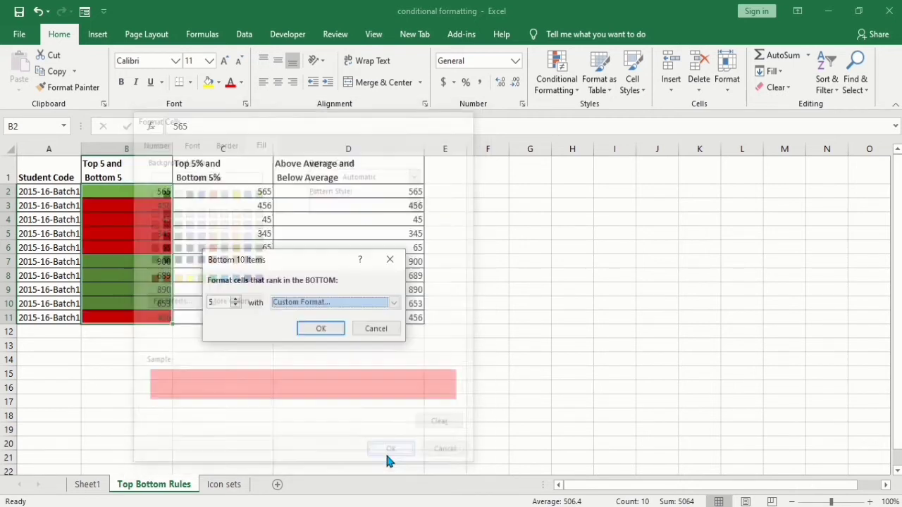
{"action": "left_click", "coordinate": [318, 329]}
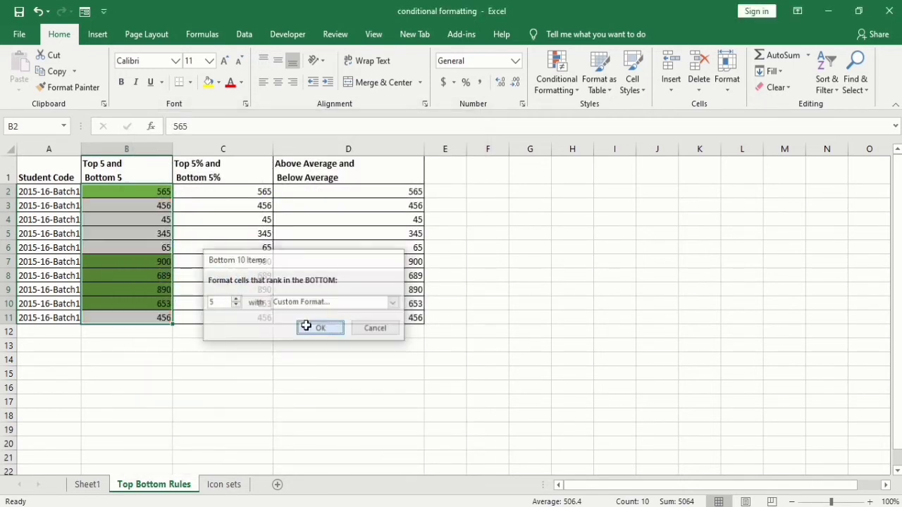
- Start a Top 10% rule for the column C scores with the percentage set to 5
{"action": "left_click", "coordinate": [185, 178]}
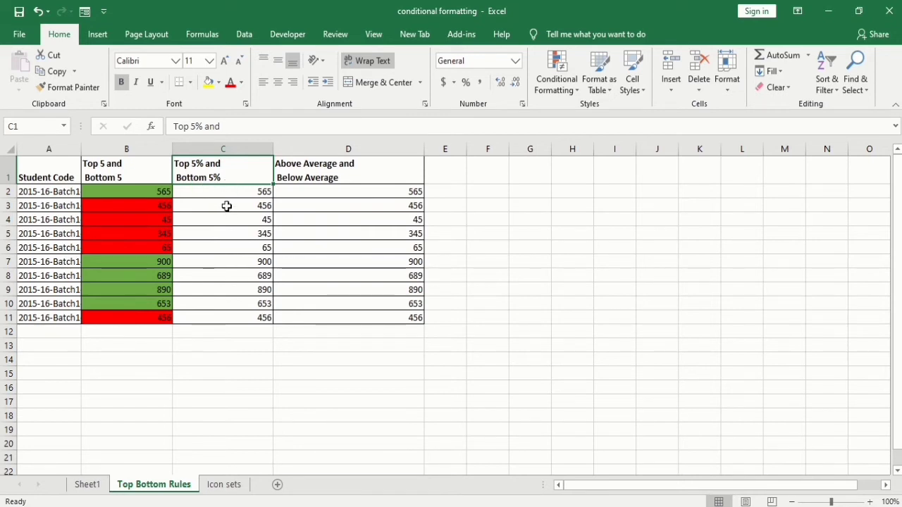
{"action": "left_click_drag", "start_coordinate": [235, 193], "coordinate": [249, 318]}
{"action": "left_click", "coordinate": [562, 92]}
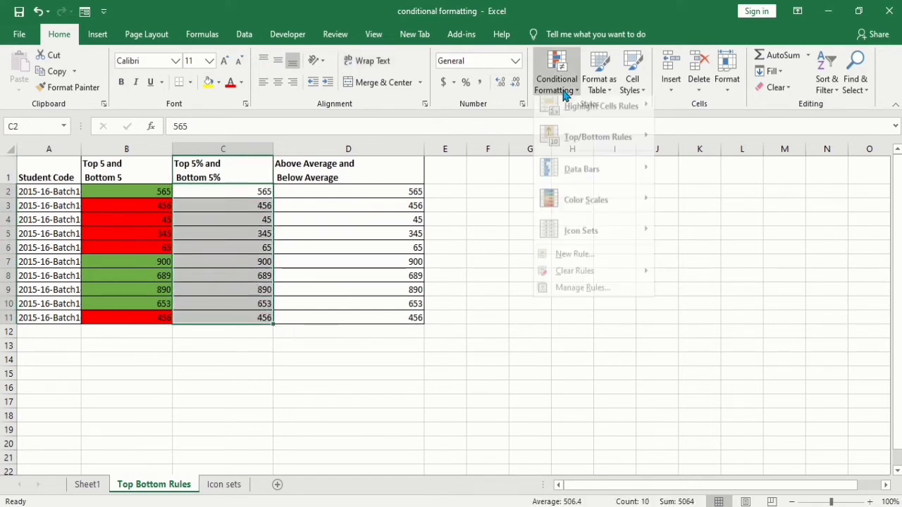
{"action": "mouse_move", "coordinate": [652, 154]}
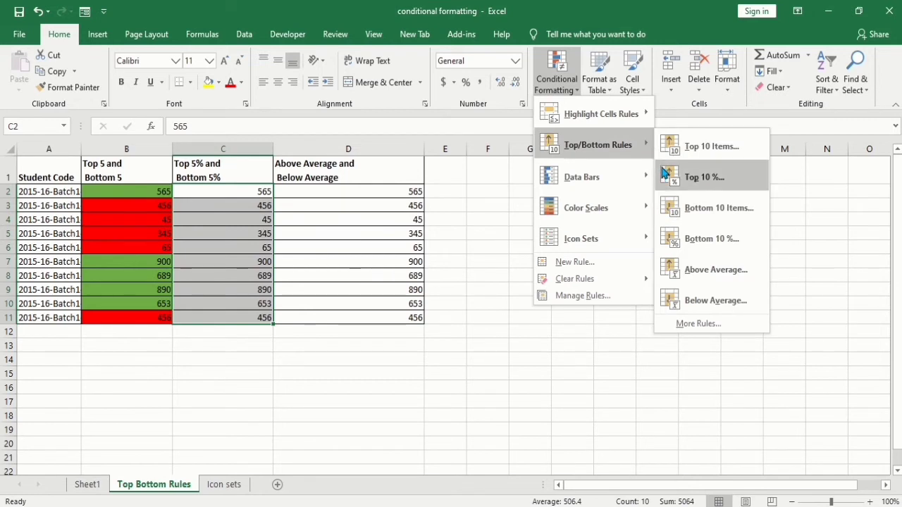
{"action": "left_click", "coordinate": [686, 187]}
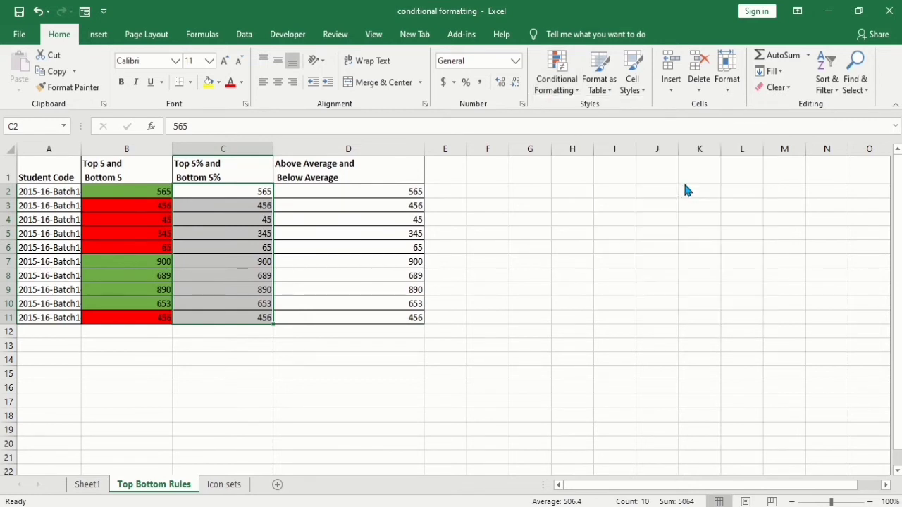
{"action": "left_click", "coordinate": [230, 305]}
{"action": "left_click", "coordinate": [230, 305]}
{"action": "left_click", "coordinate": [231, 306]}
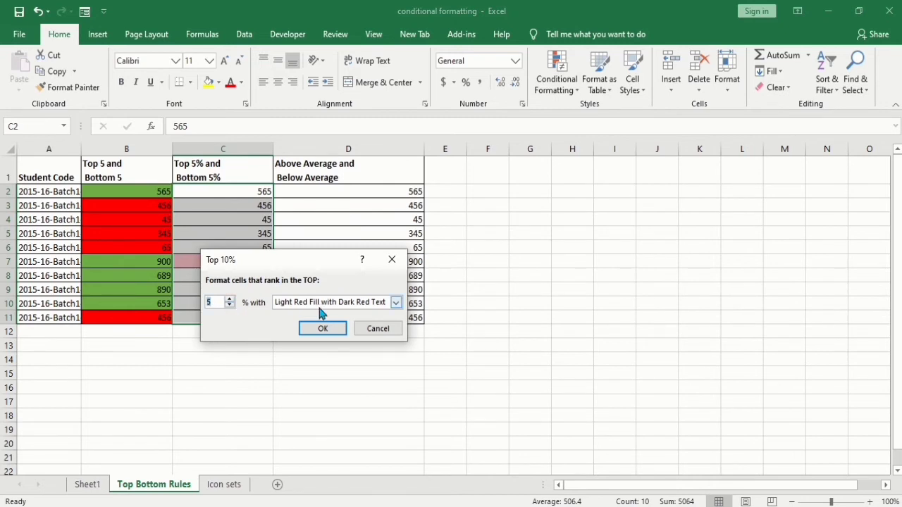
- Give the Top 5% rule a custom format with a green background fill and apply it
{"action": "left_click", "coordinate": [397, 303]}
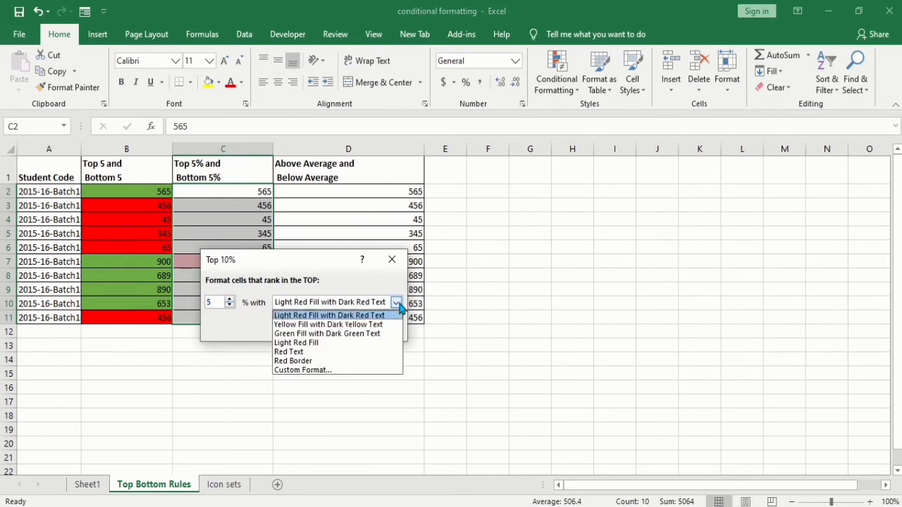
{"action": "left_click", "coordinate": [309, 370]}
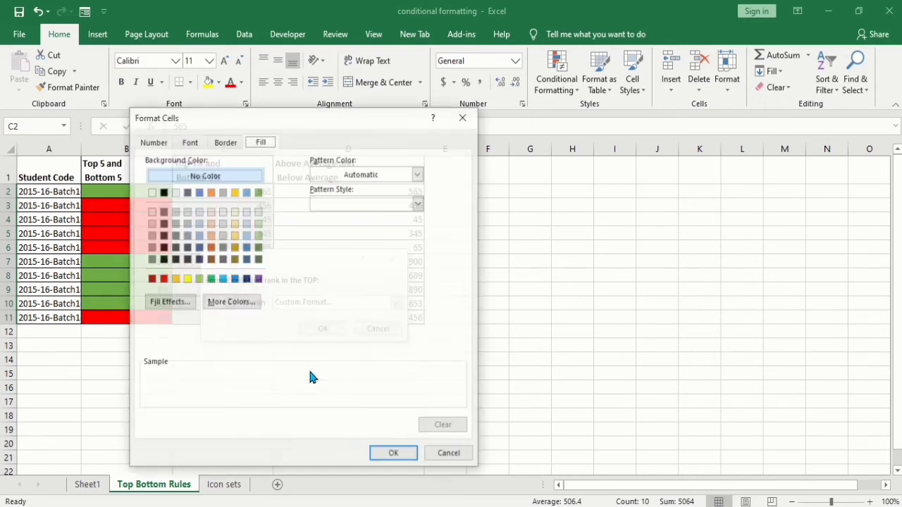
{"action": "left_click", "coordinate": [258, 192]}
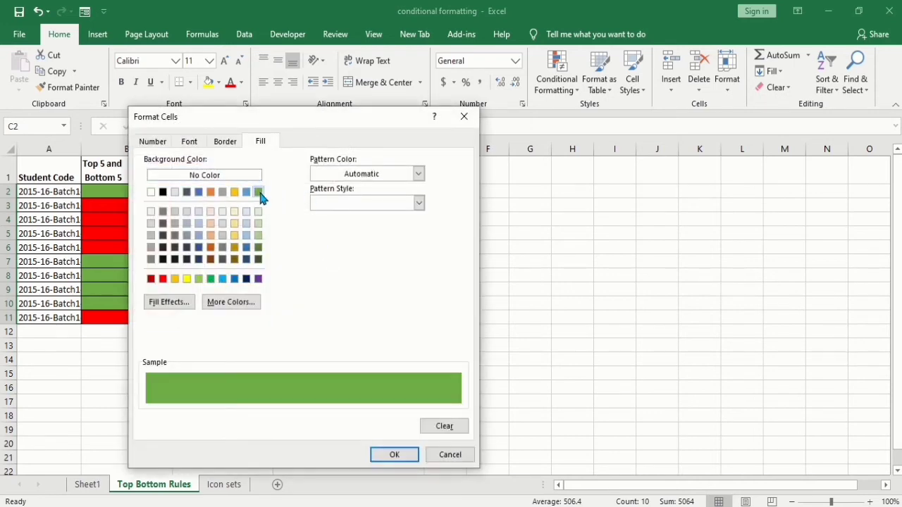
{"action": "left_click", "coordinate": [392, 456]}
{"action": "left_click", "coordinate": [324, 328]}
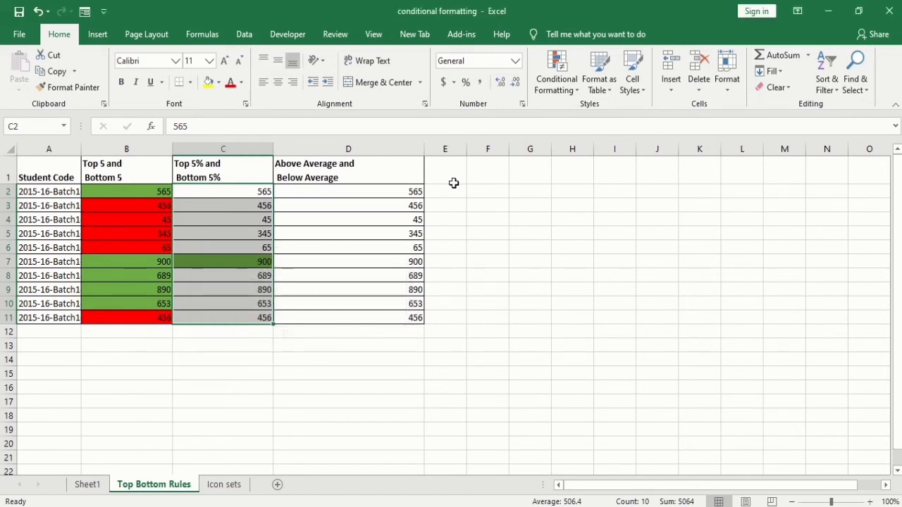
- Start a Bottom 10% rule for the same column C scores at 5 percent
{"action": "left_click", "coordinate": [575, 92]}
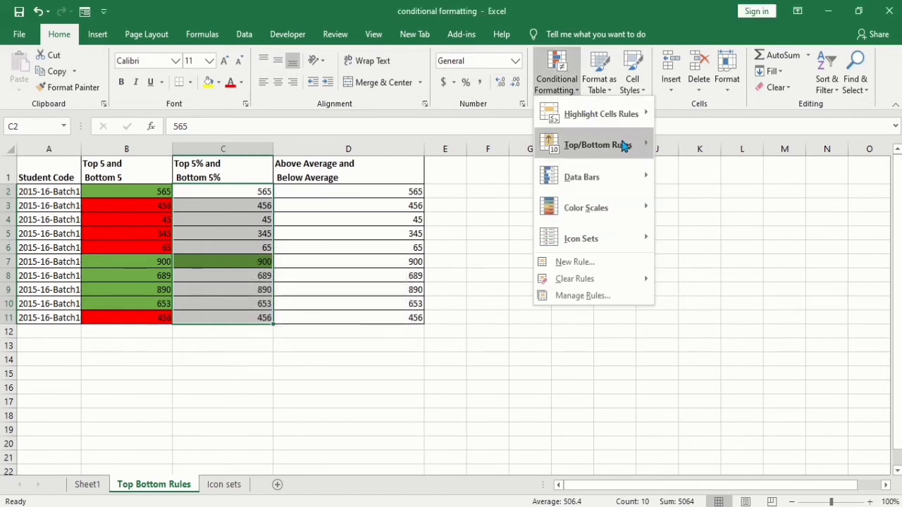
{"action": "mouse_move", "coordinate": [624, 145]}
{"action": "left_click", "coordinate": [706, 239]}
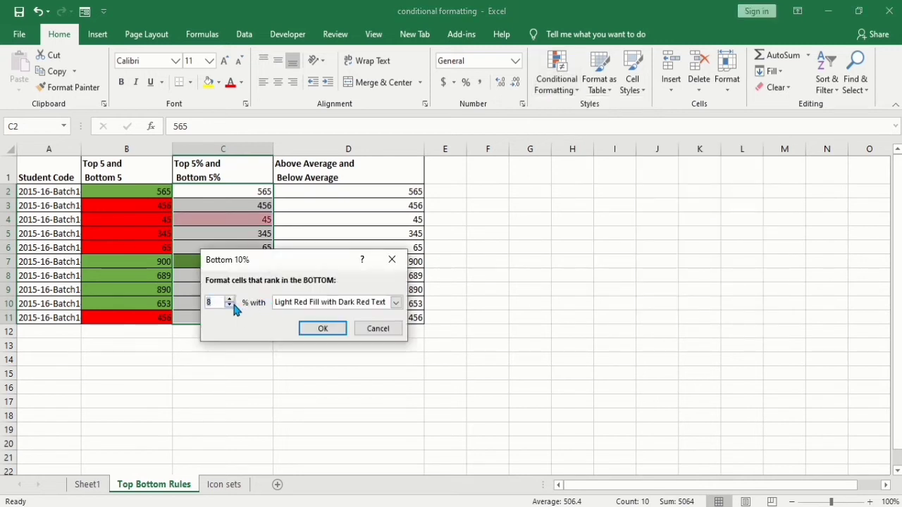
- Give the Bottom 5% rule a custom format with a red background fill and apply it
{"action": "left_click", "coordinate": [395, 303]}
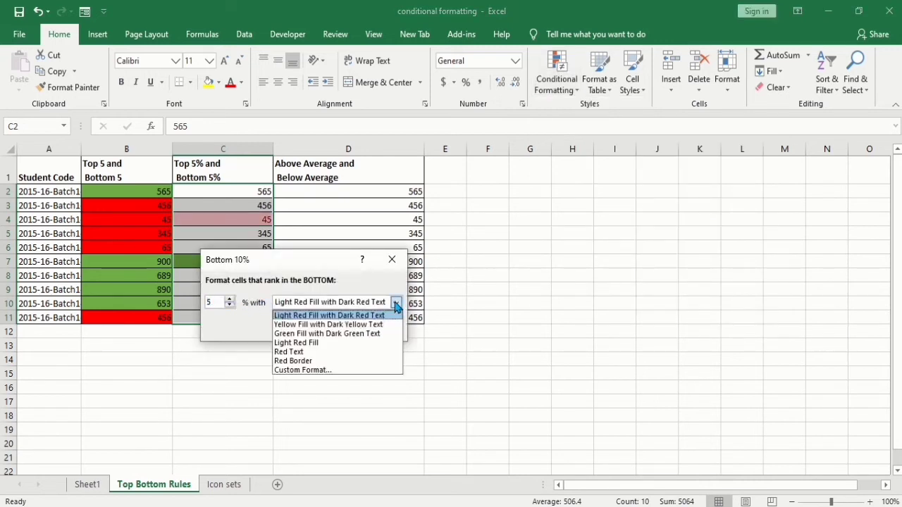
{"action": "left_click", "coordinate": [320, 370]}
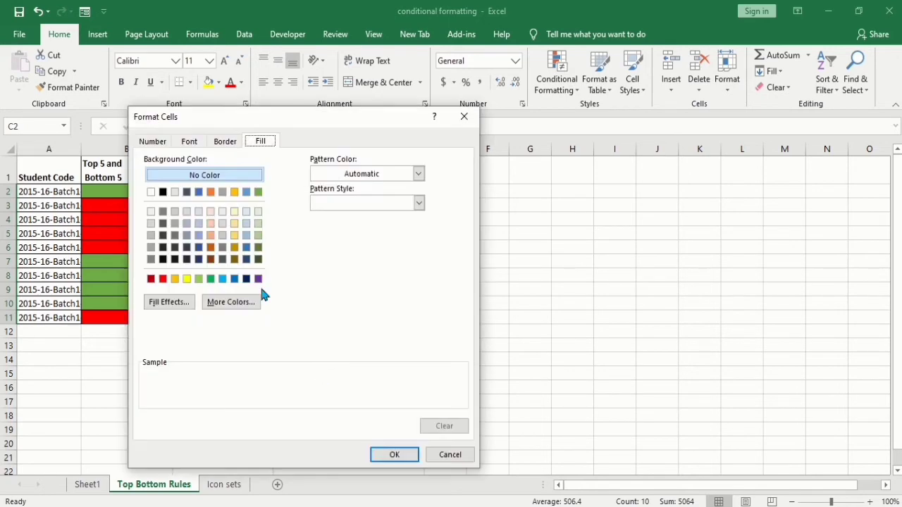
{"action": "left_click", "coordinate": [162, 279]}
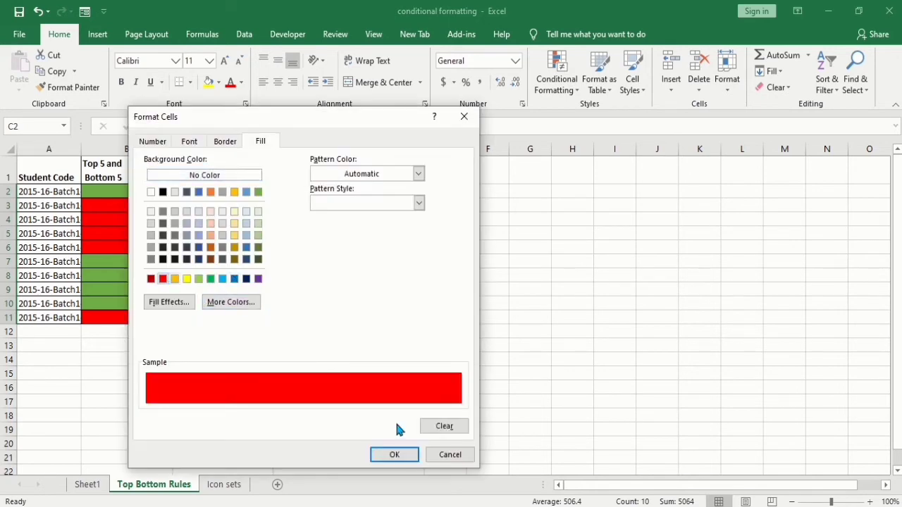
{"action": "left_click", "coordinate": [395, 455]}
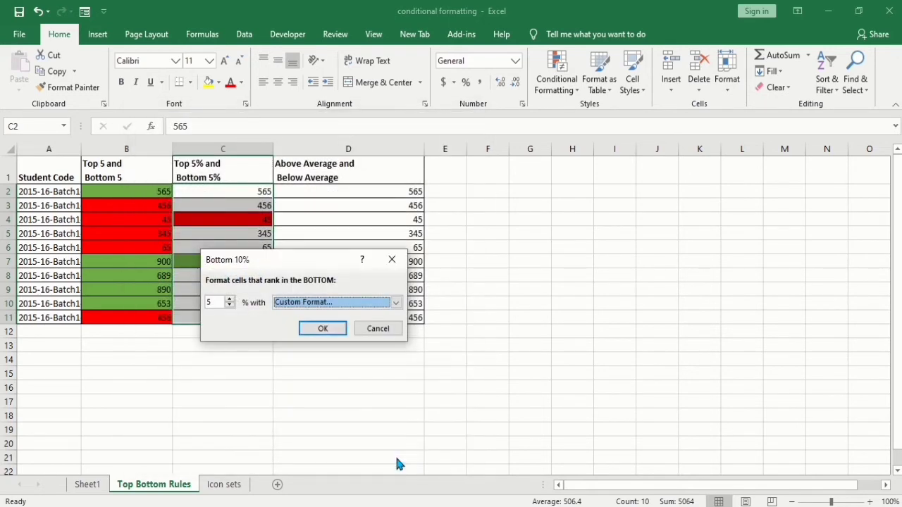
{"action": "left_click", "coordinate": [317, 329]}
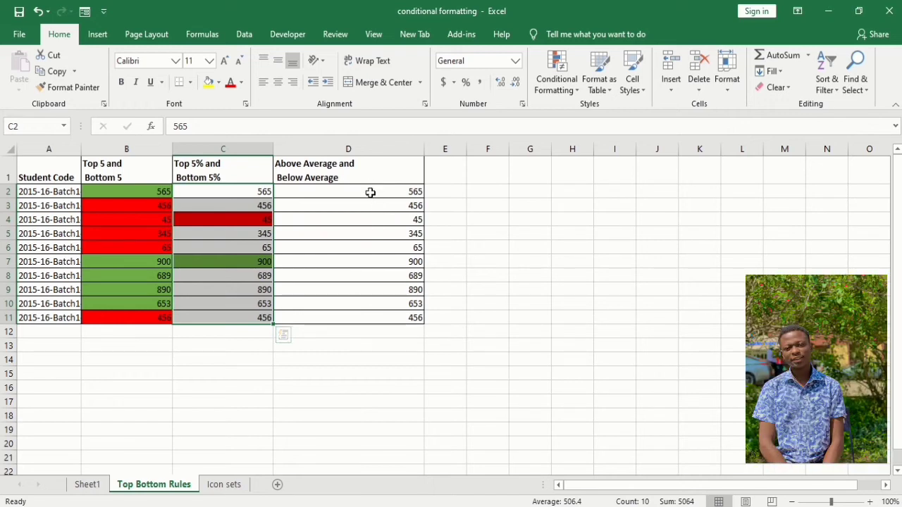
- Start an Above Average rule for the column D scores in D2:D11
{"action": "left_click_drag", "start_coordinate": [370, 192], "coordinate": [371, 319]}
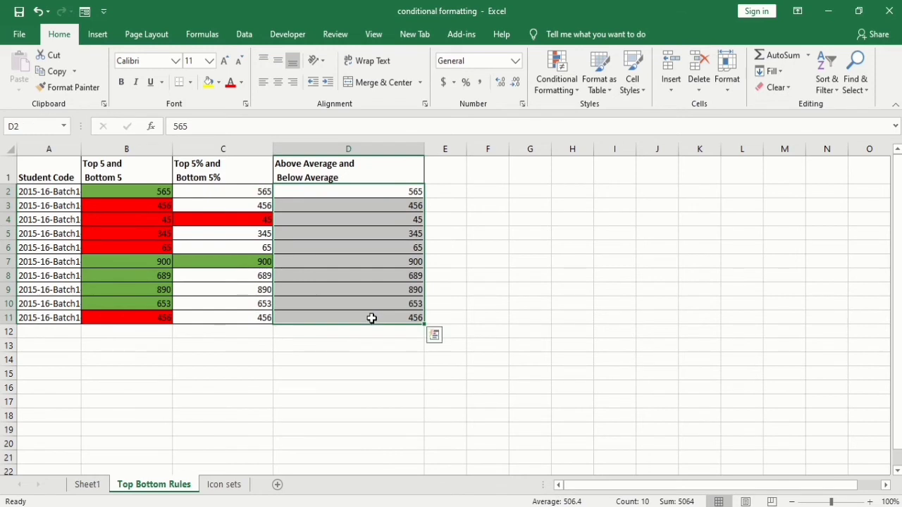
{"action": "left_click", "coordinate": [563, 90]}
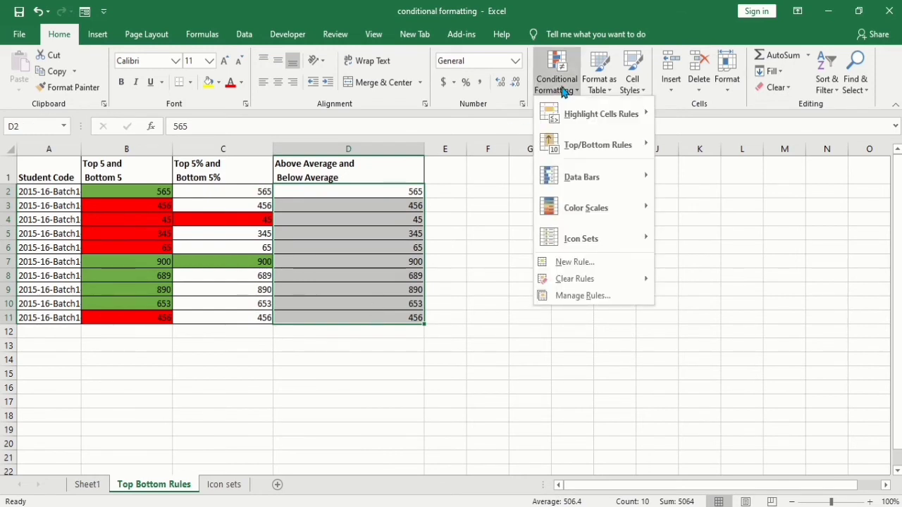
{"action": "mouse_move", "coordinate": [645, 147]}
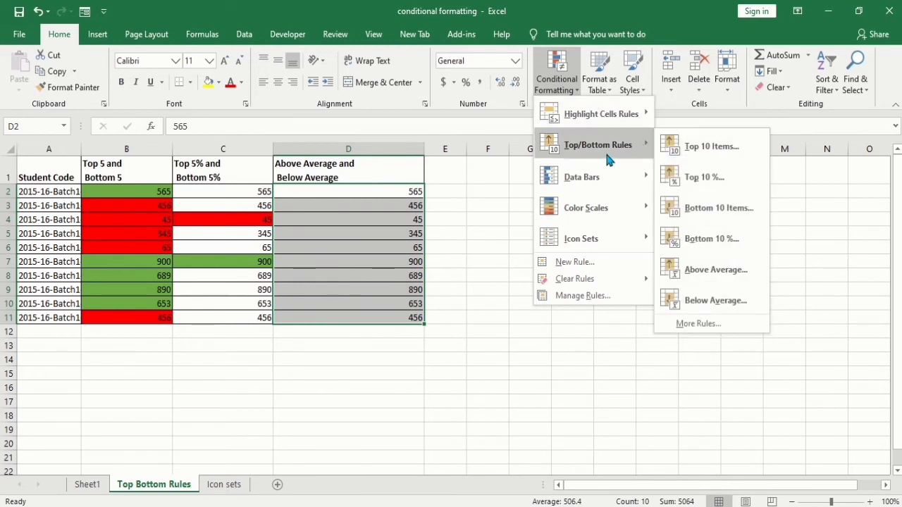
{"action": "left_click", "coordinate": [689, 274]}
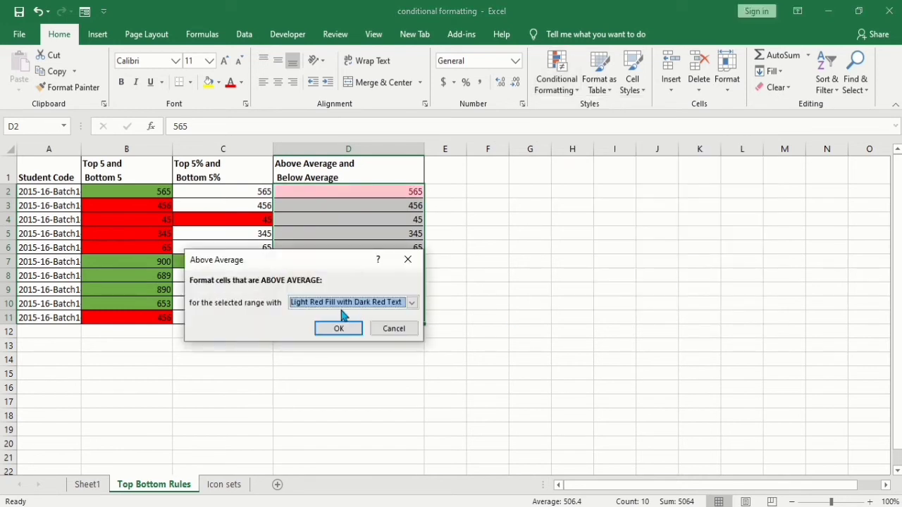
- Give the Above Average rule a custom format with a green background fill and apply it
{"action": "left_click", "coordinate": [412, 303]}
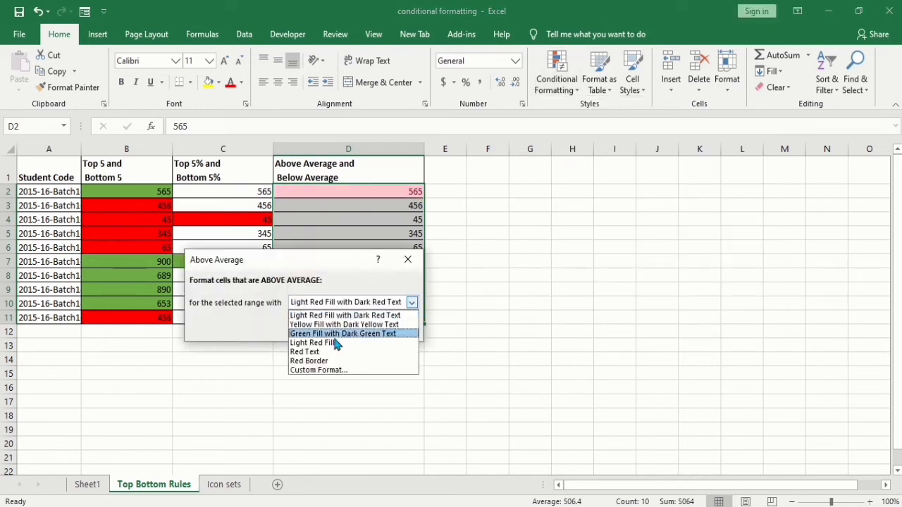
{"action": "left_click", "coordinate": [317, 371]}
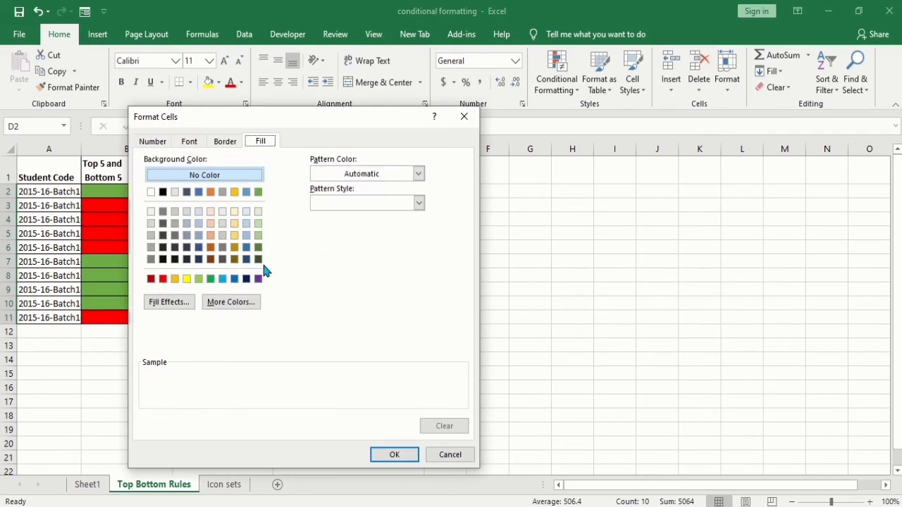
{"action": "left_click", "coordinate": [211, 279]}
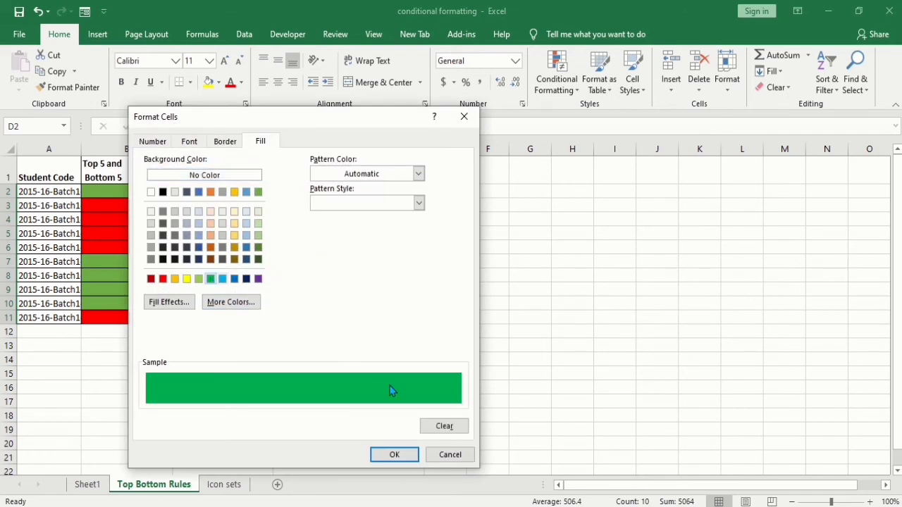
{"action": "left_click", "coordinate": [258, 193]}
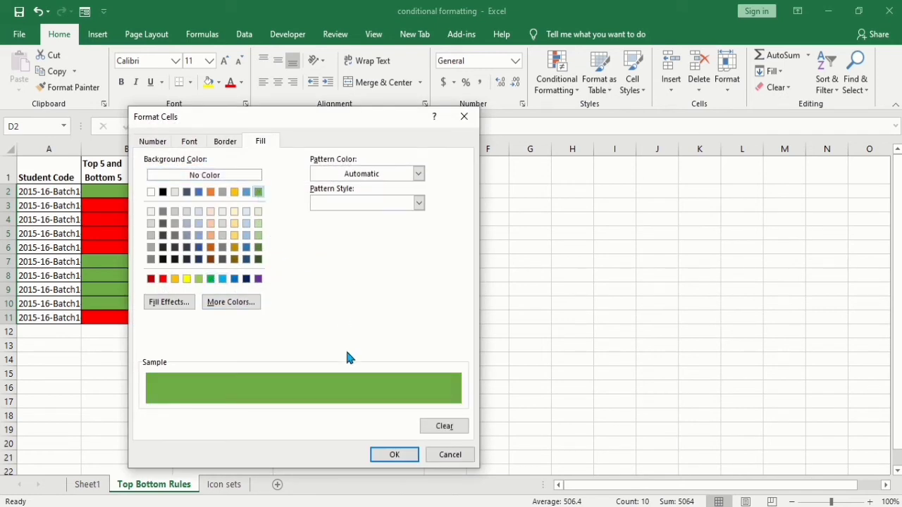
{"action": "left_click", "coordinate": [392, 455]}
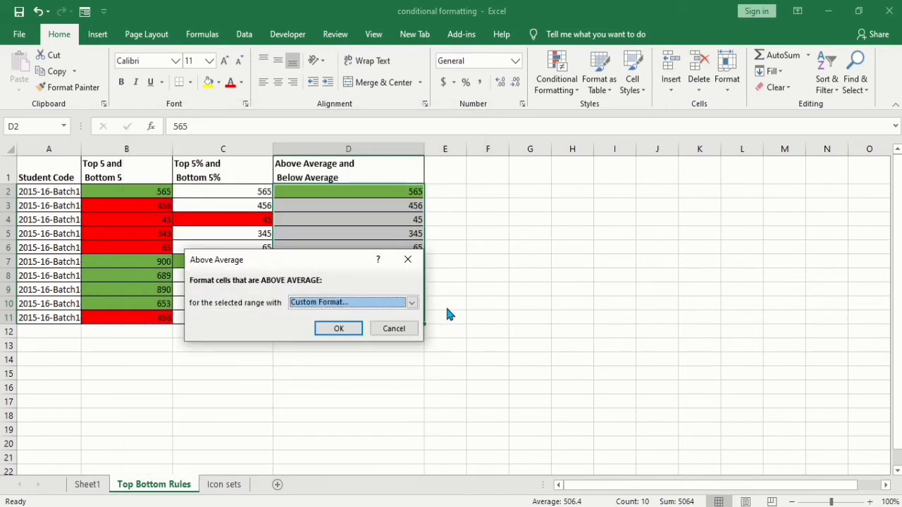
{"action": "left_click", "coordinate": [337, 331]}
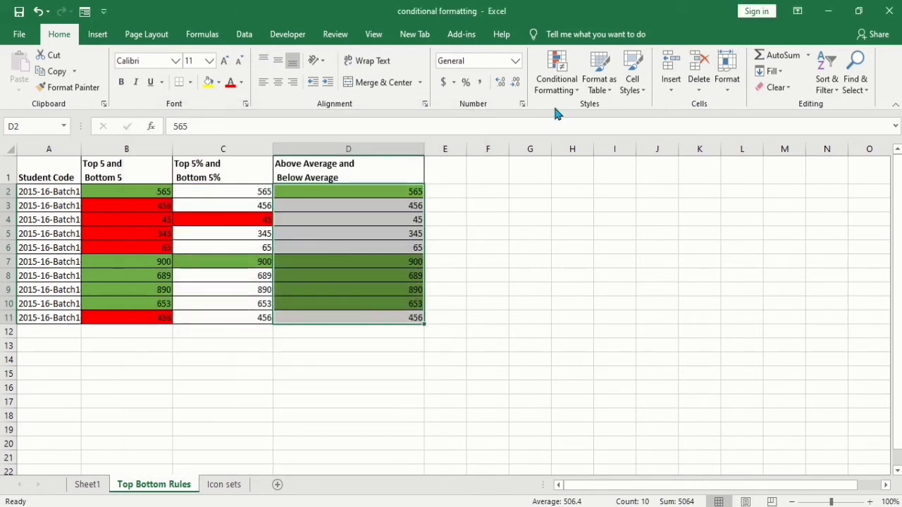
- Start a Below Average rule for the same column D scores
{"action": "left_click", "coordinate": [556, 79]}
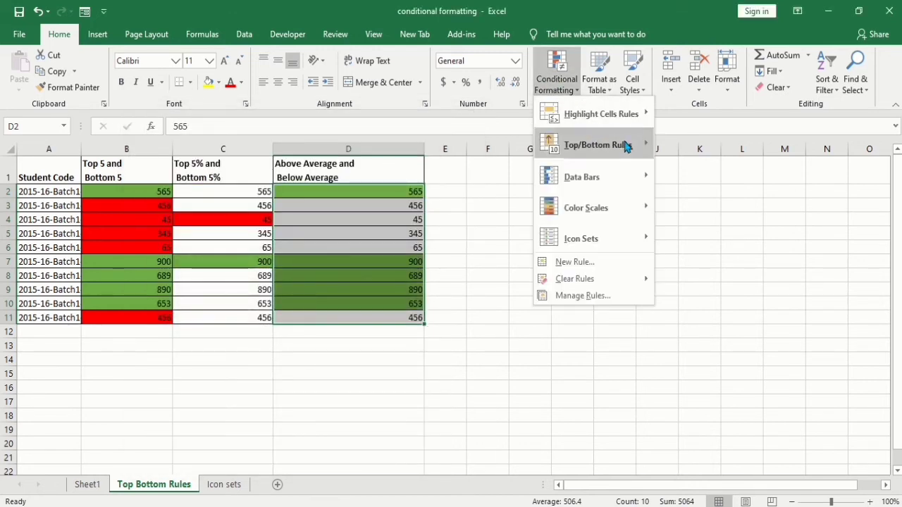
{"action": "mouse_move", "coordinate": [627, 145]}
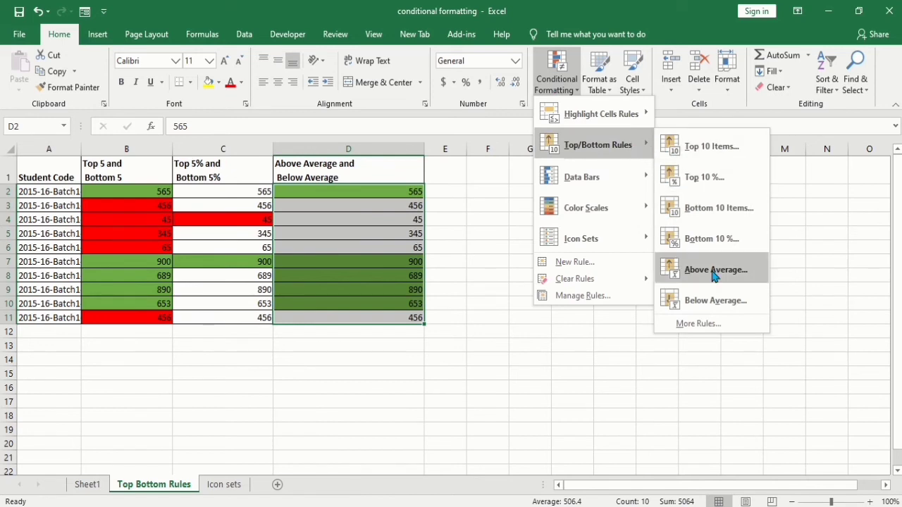
{"action": "left_click", "coordinate": [711, 299]}
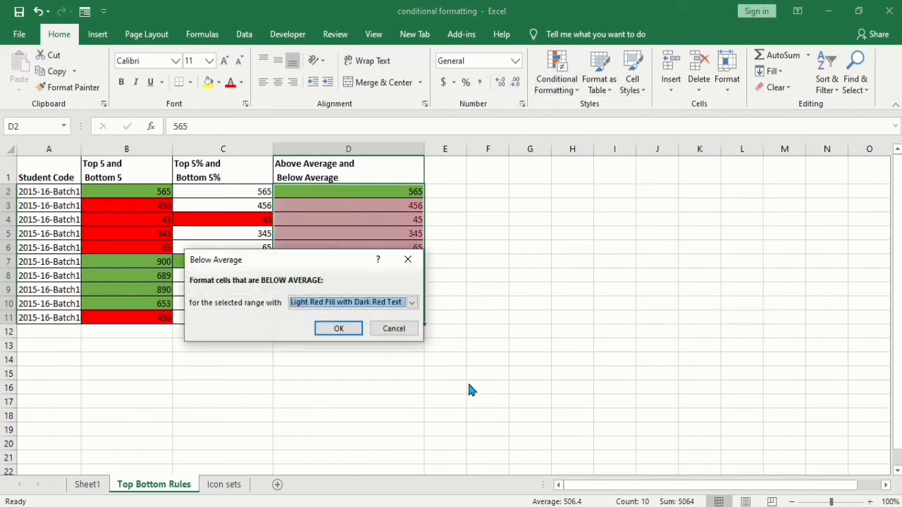
- Give the Below Average rule a custom format with a red background fill and apply it
{"action": "left_click", "coordinate": [412, 302]}
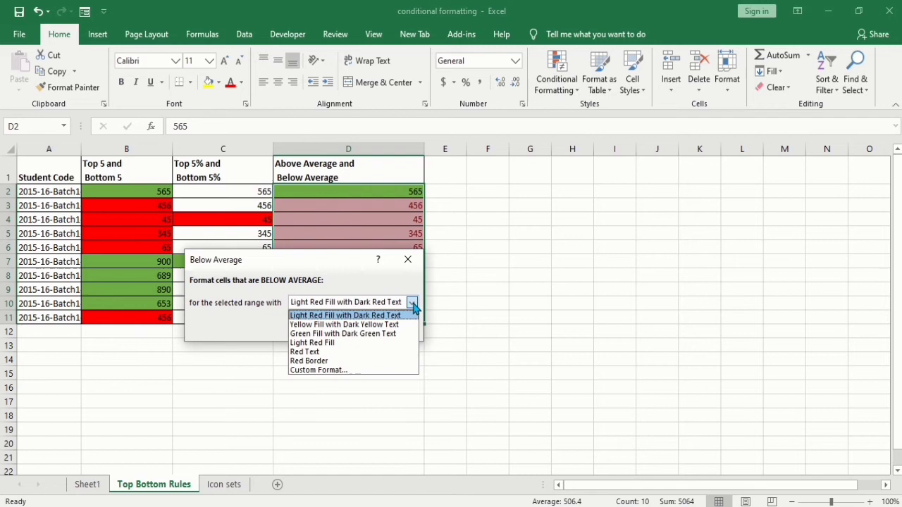
{"action": "left_click", "coordinate": [345, 370]}
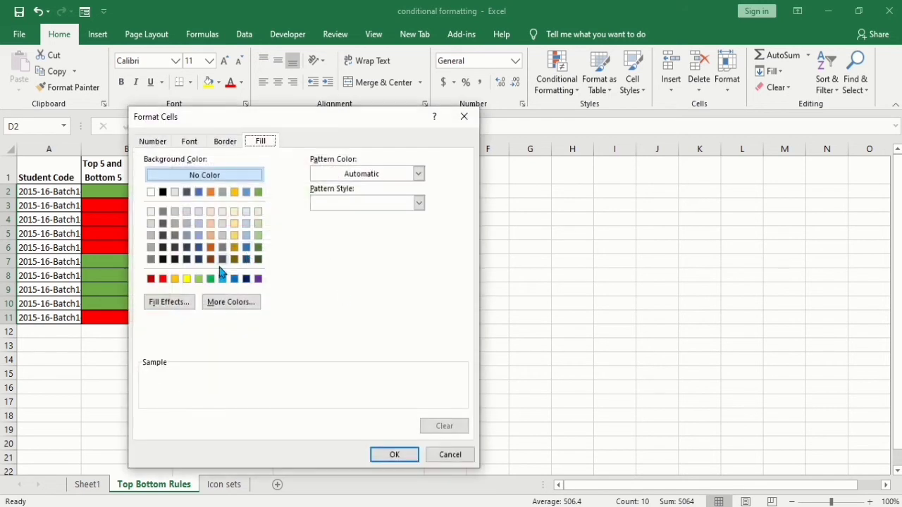
{"action": "left_click", "coordinate": [163, 279]}
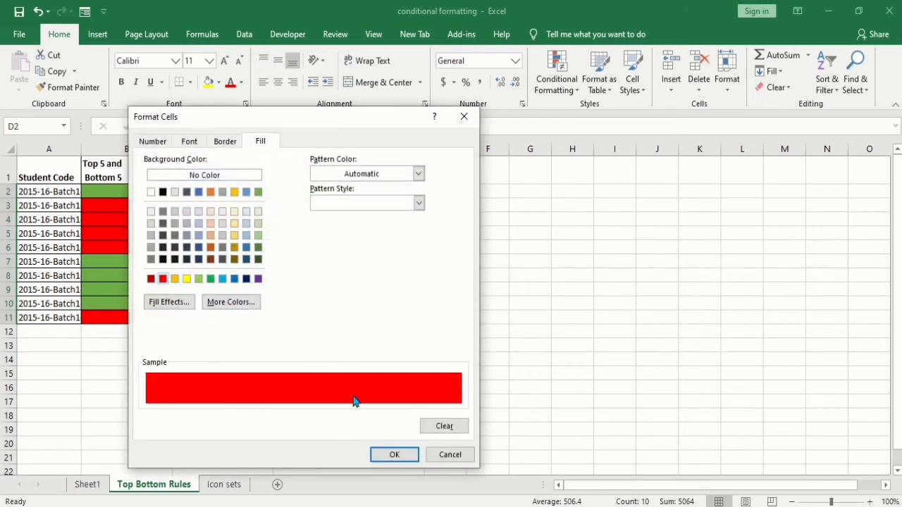
{"action": "left_click", "coordinate": [396, 457]}
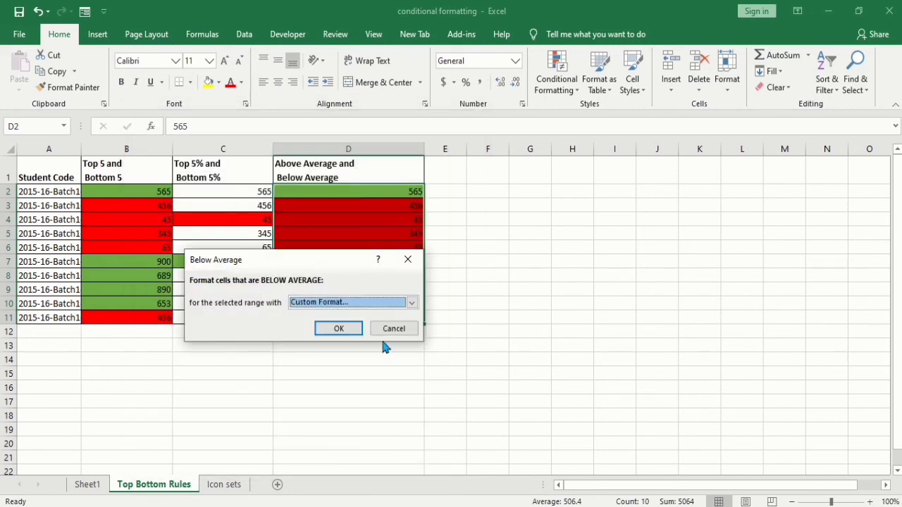
{"action": "left_click", "coordinate": [339, 329]}
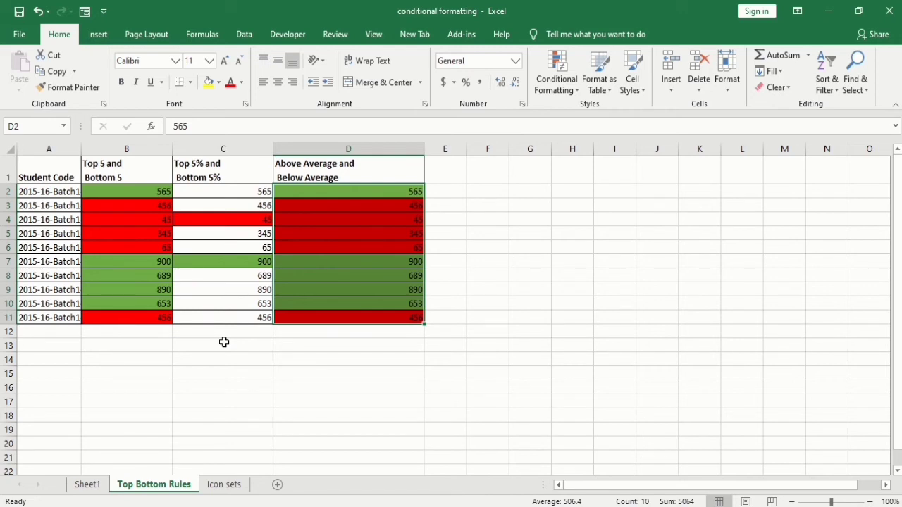
- On the Icon sets sheet, apply the 3 Arrows (Colored) icon set to the column B scores B3:B12
{"action": "left_click", "coordinate": [224, 488]}
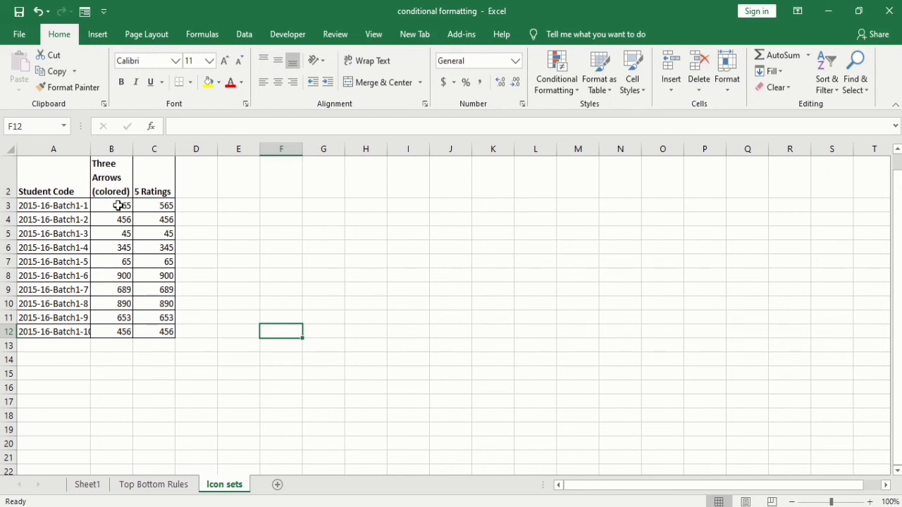
{"action": "left_click_drag", "start_coordinate": [117, 205], "coordinate": [114, 331]}
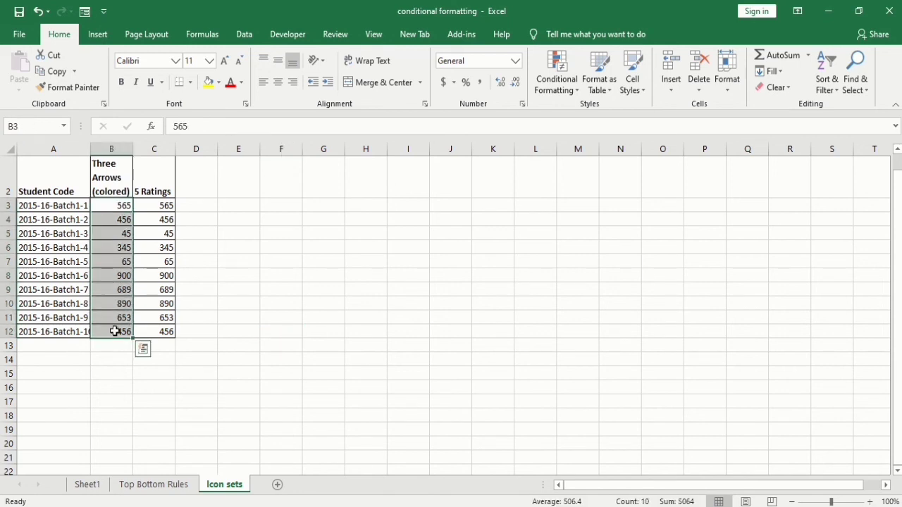
{"action": "left_click", "coordinate": [571, 90]}
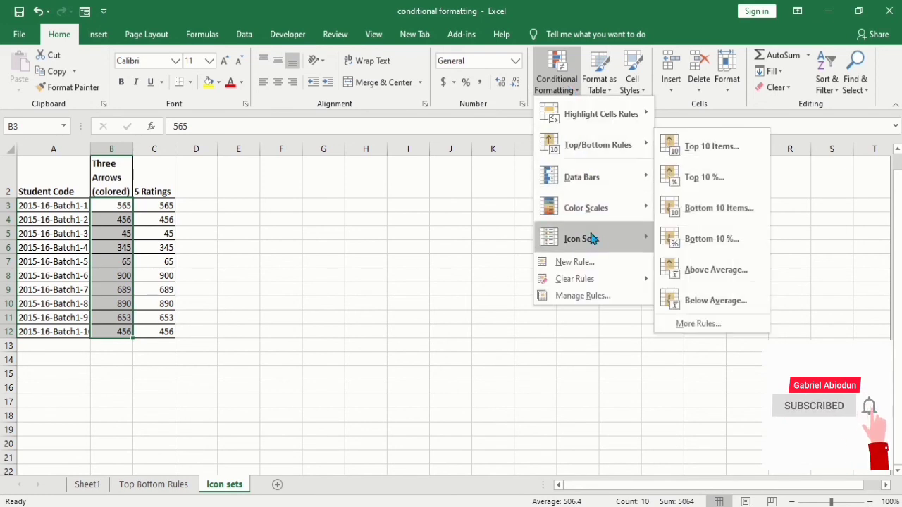
{"action": "mouse_move", "coordinate": [642, 244]}
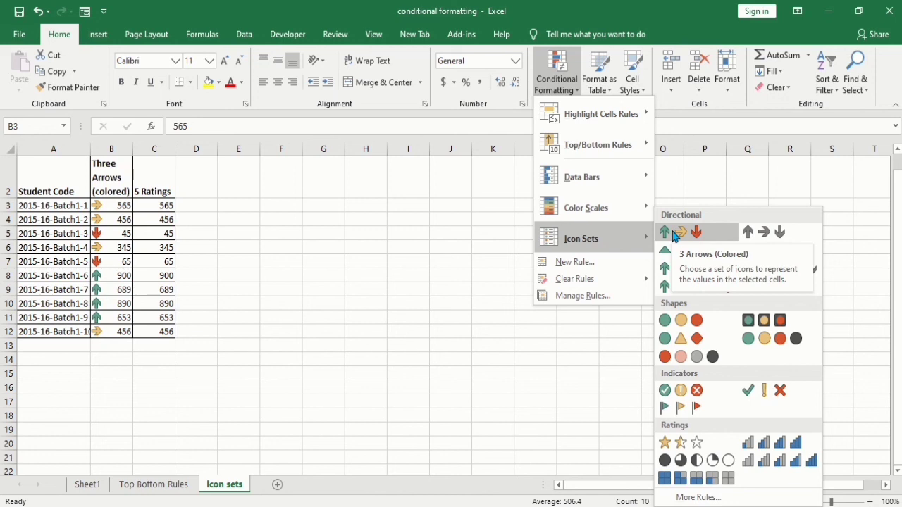
{"action": "left_click", "coordinate": [671, 233]}
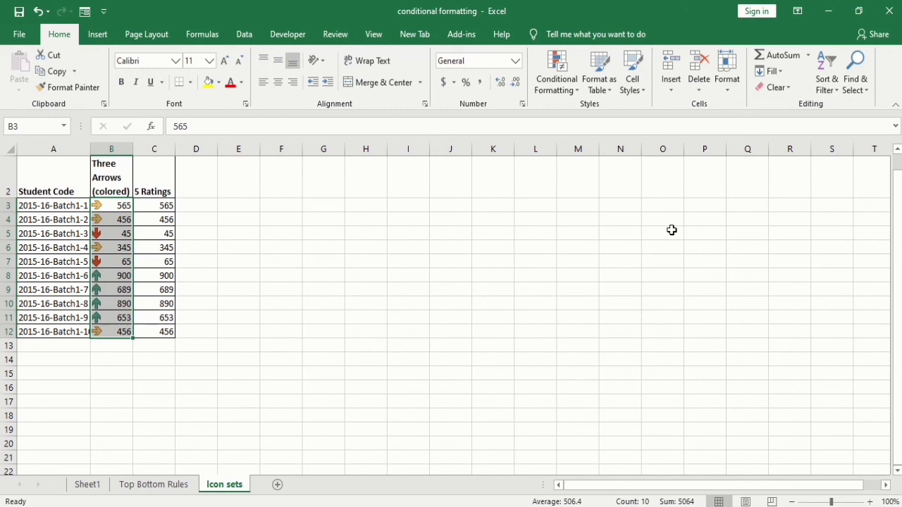
- Apply the 5 Ratings icon set to the column C scores C3:C12
{"action": "left_click_drag", "start_coordinate": [153, 206], "coordinate": [164, 330]}
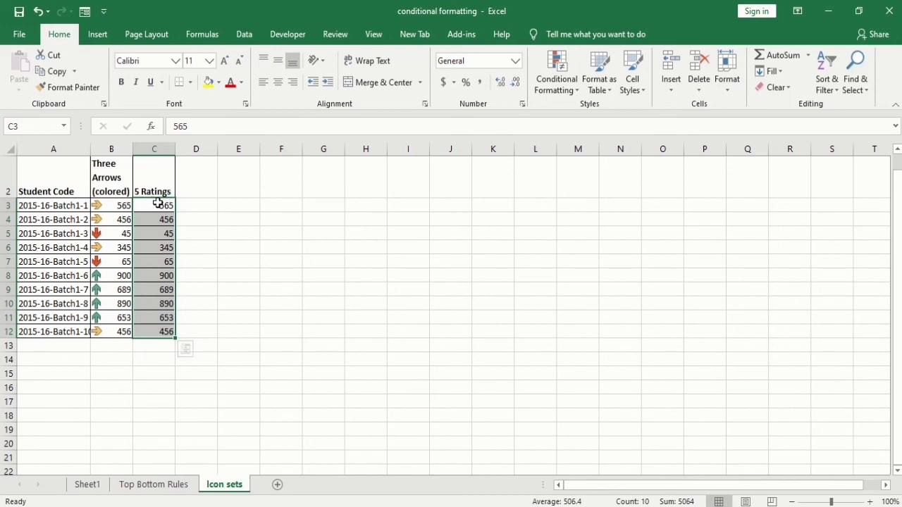
{"action": "left_click", "coordinate": [556, 83]}
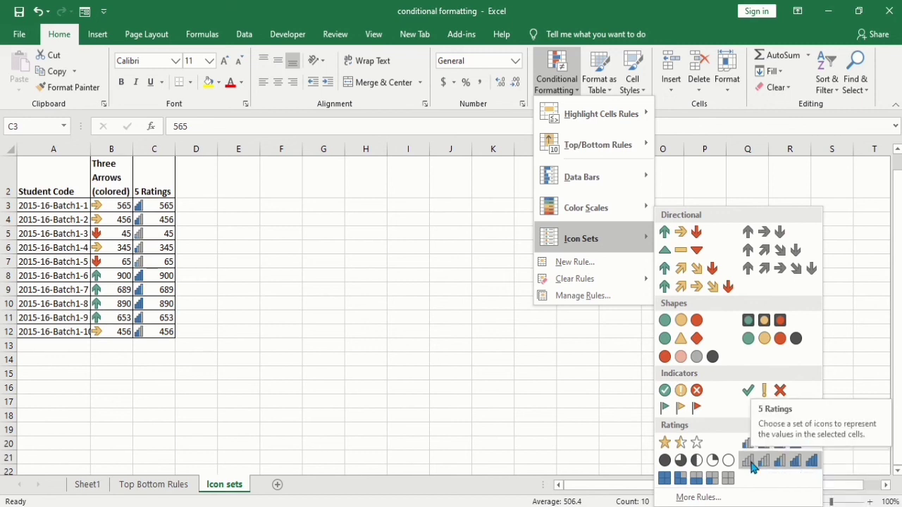
{"action": "left_click", "coordinate": [752, 463]}
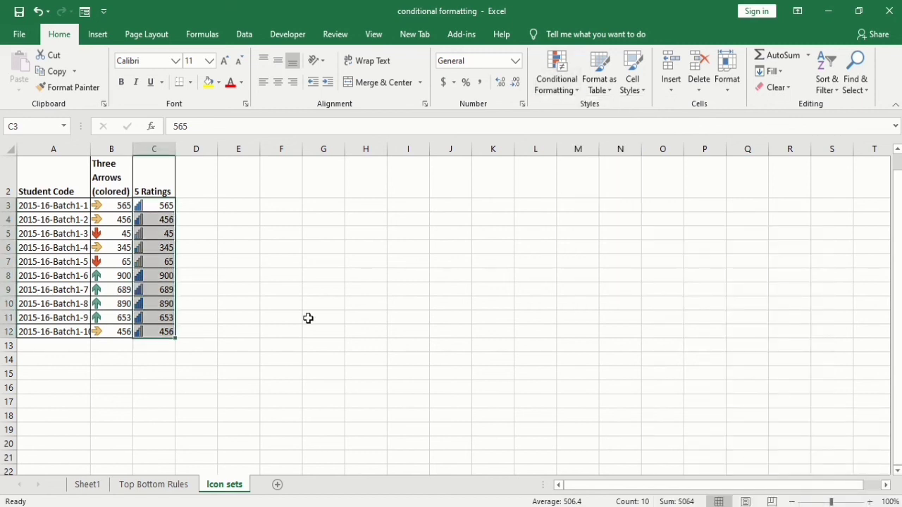